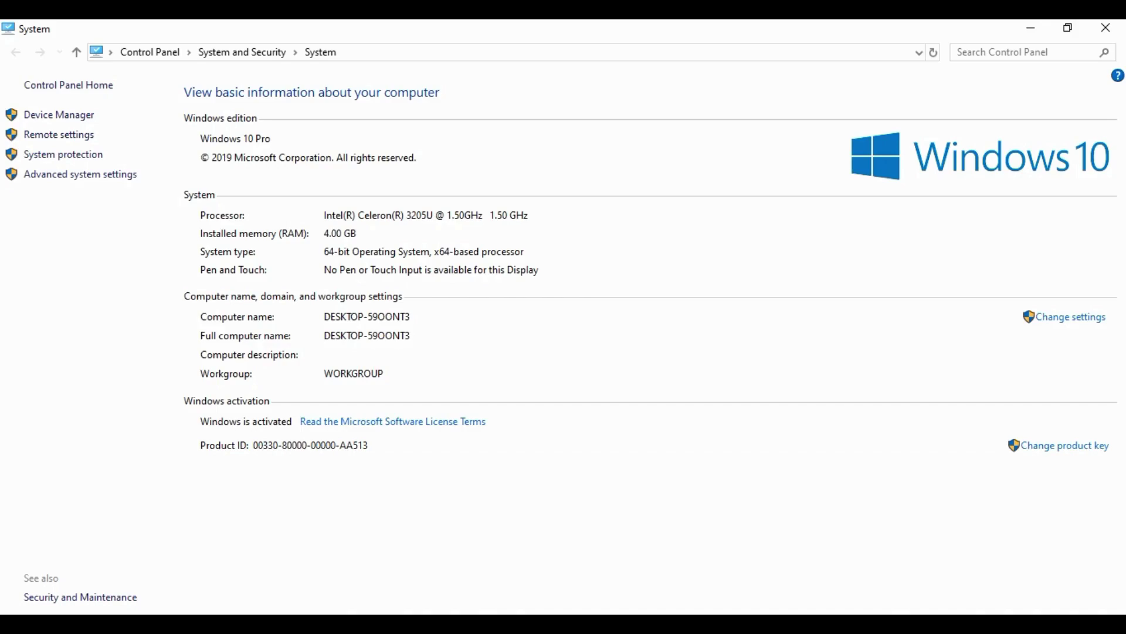
# Close the System information window and extract the APEX LEGENDS LOW END PC archive on the desktop into its own folder.
pyautogui.click(1106, 28)
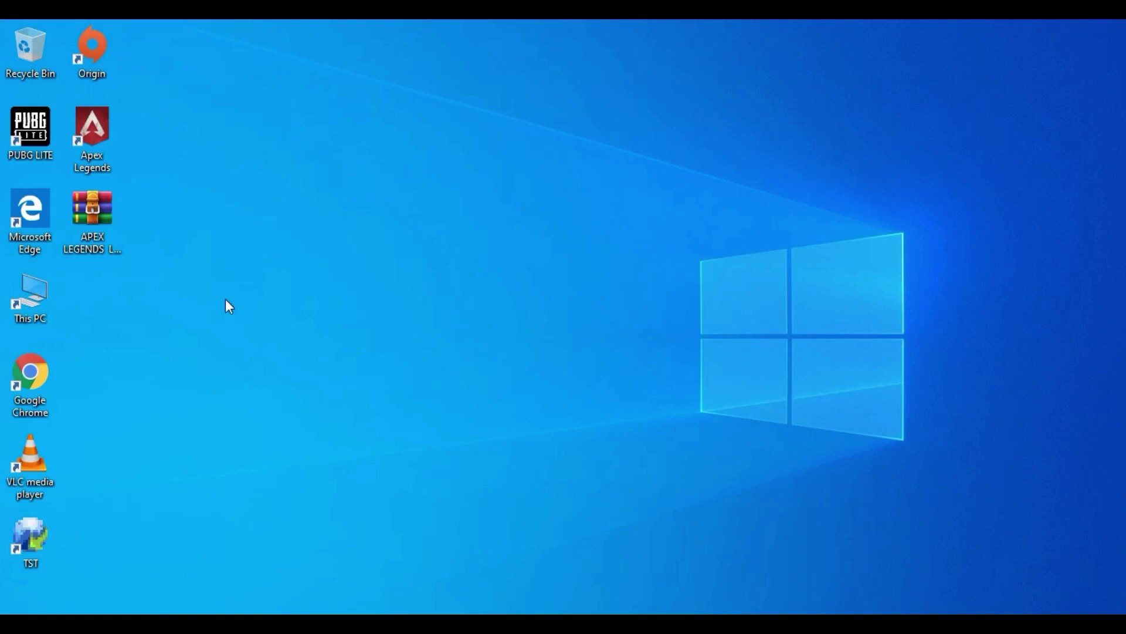
pyautogui.click(113, 248)
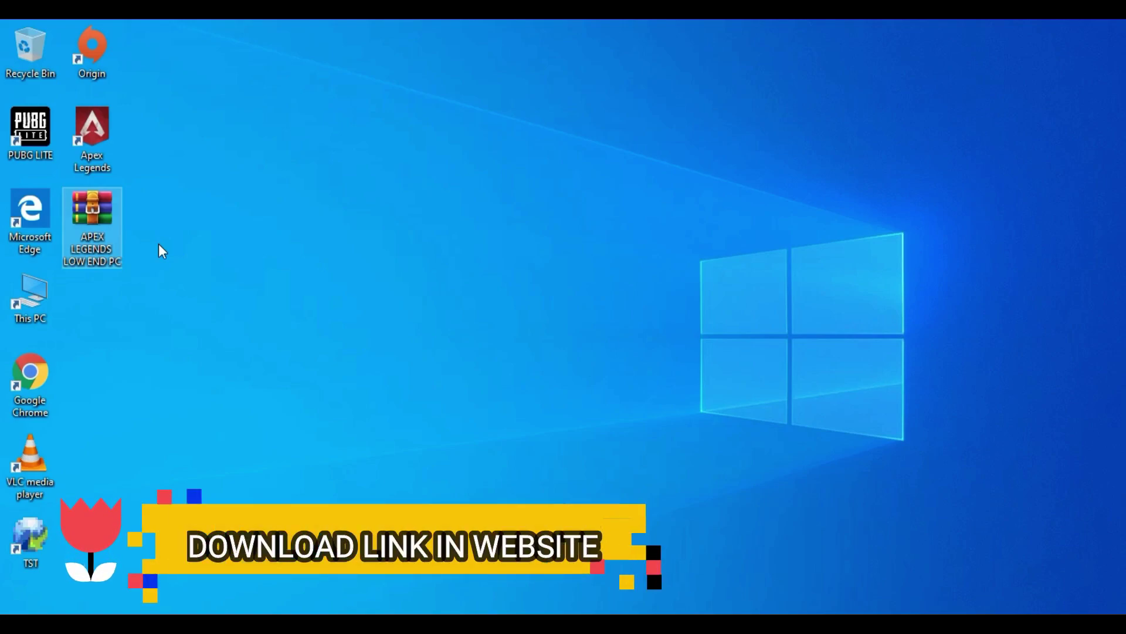
pyautogui.rightClick(109, 235)
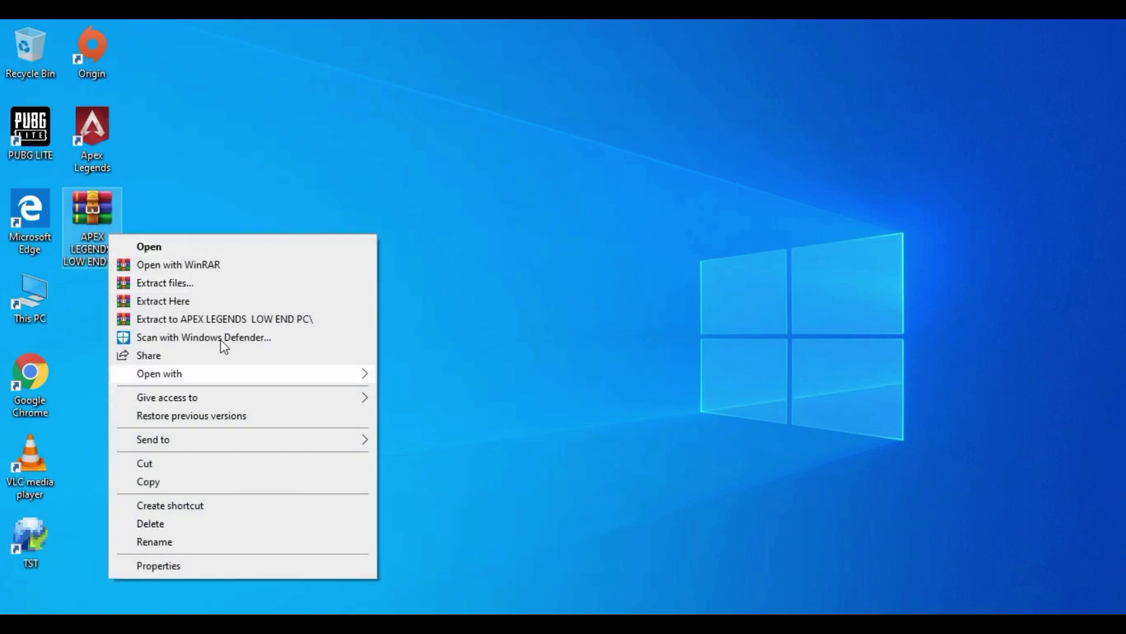
pyautogui.click(217, 317)
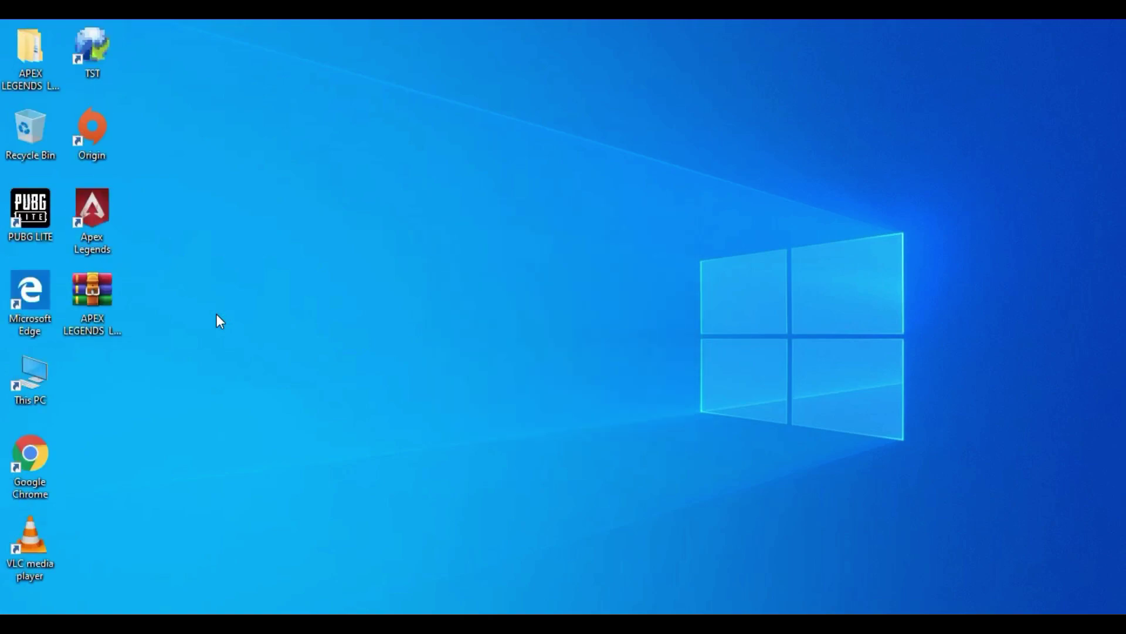
# Open the extracted APEX LEGENDS LOW END PC folder and go into the subfolder of the same name.
pyautogui.doubleClick(52, 74)
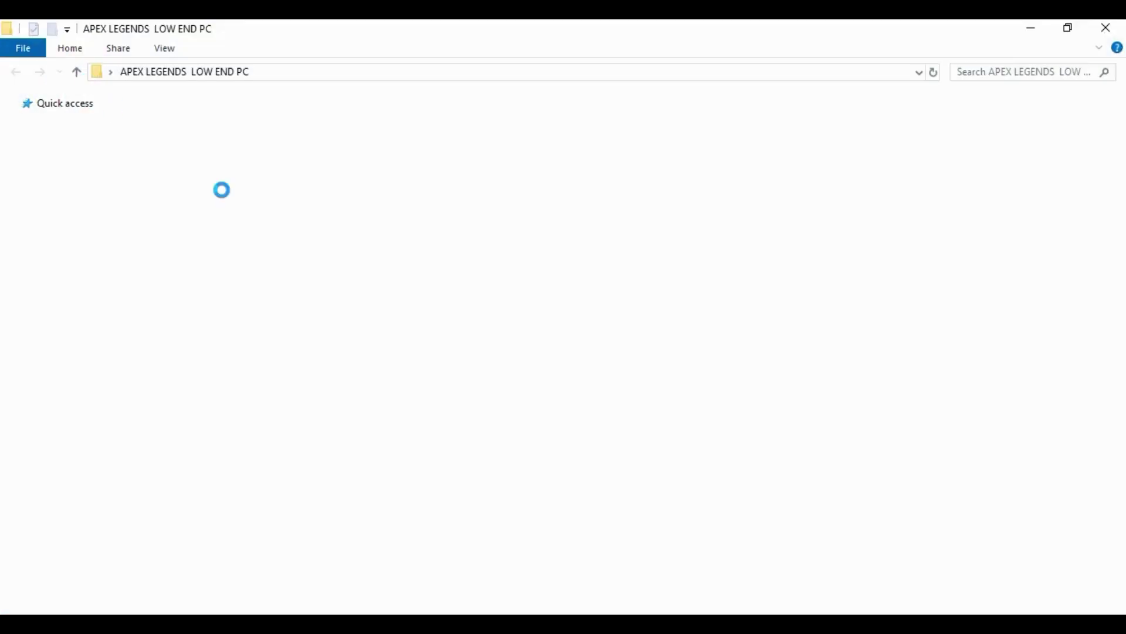
pyautogui.press('super+Down')
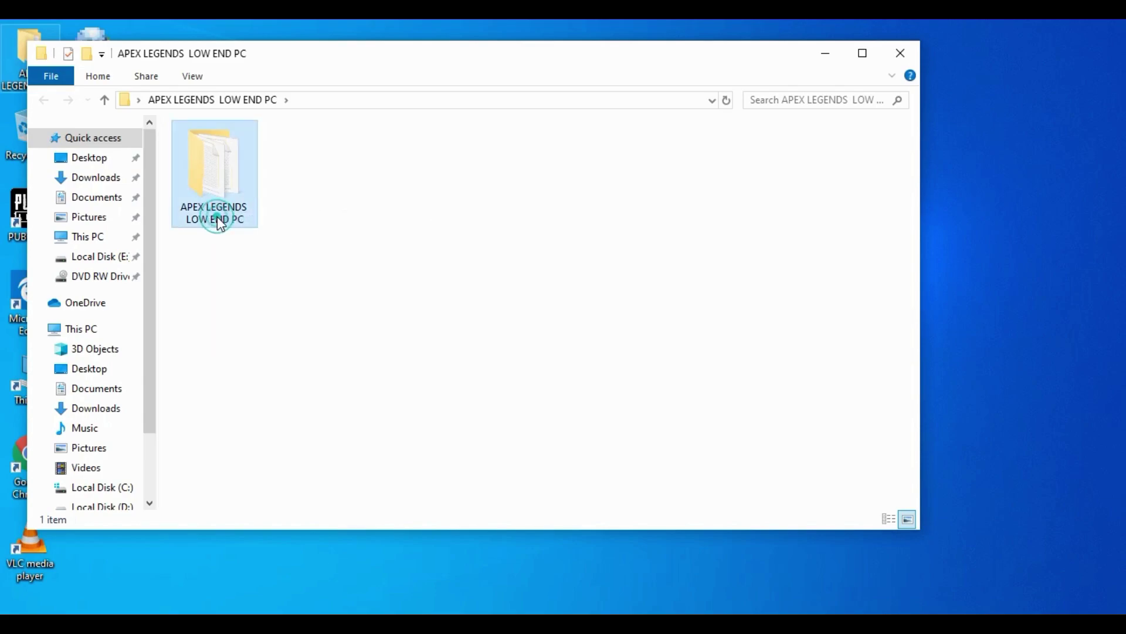
pyautogui.doubleClick(220, 222)
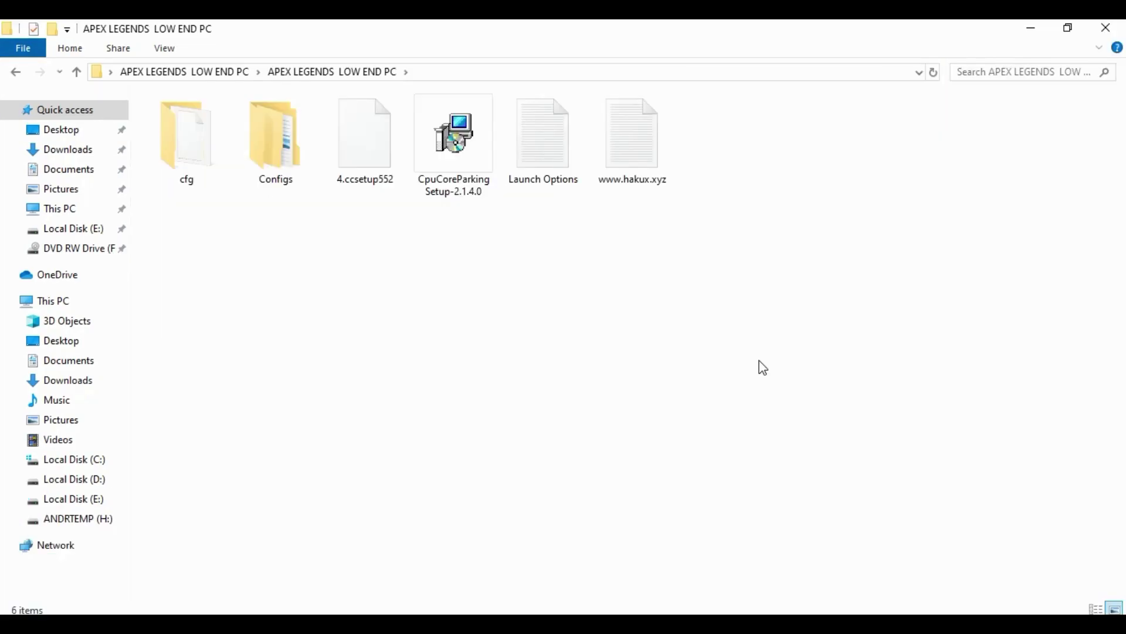
# Install CpuCoreParking from CpuCoreParkingSetup-2.1.4.0, accepting the license and default destination folder, and finish with the launch option enabled.
pyautogui.click(484, 158)
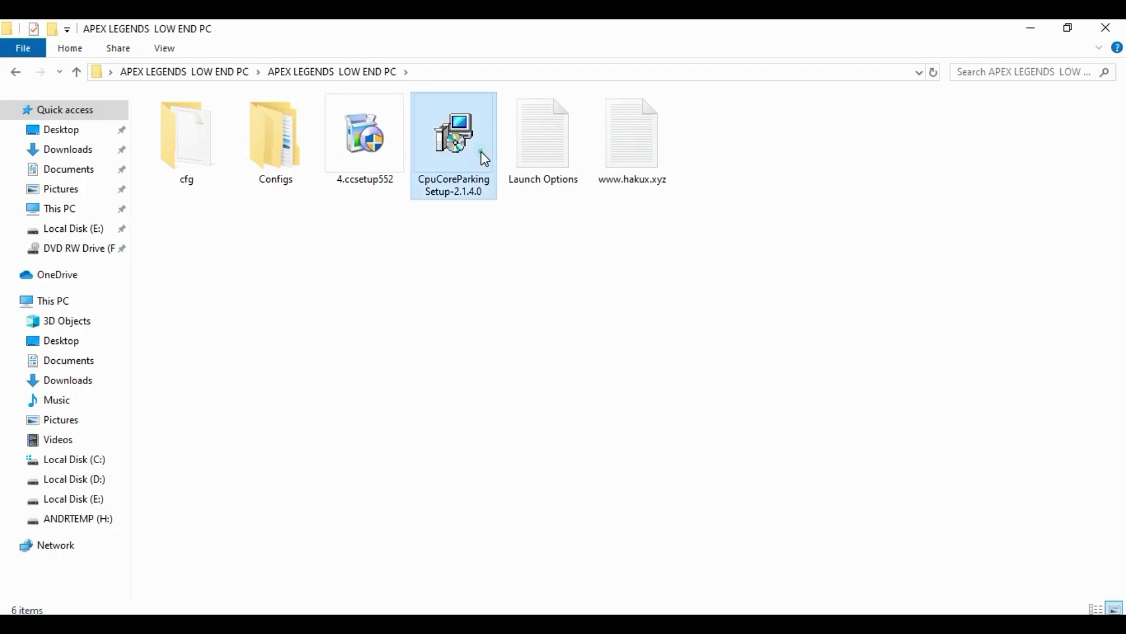
pyautogui.doubleClick(482, 154)
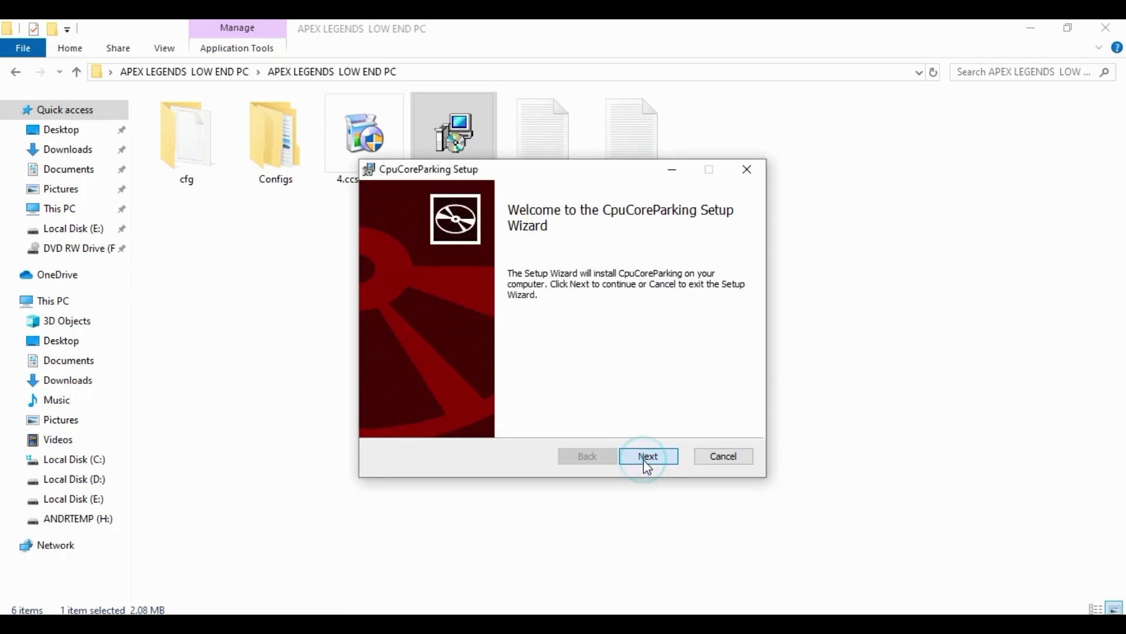
pyautogui.click(647, 456)
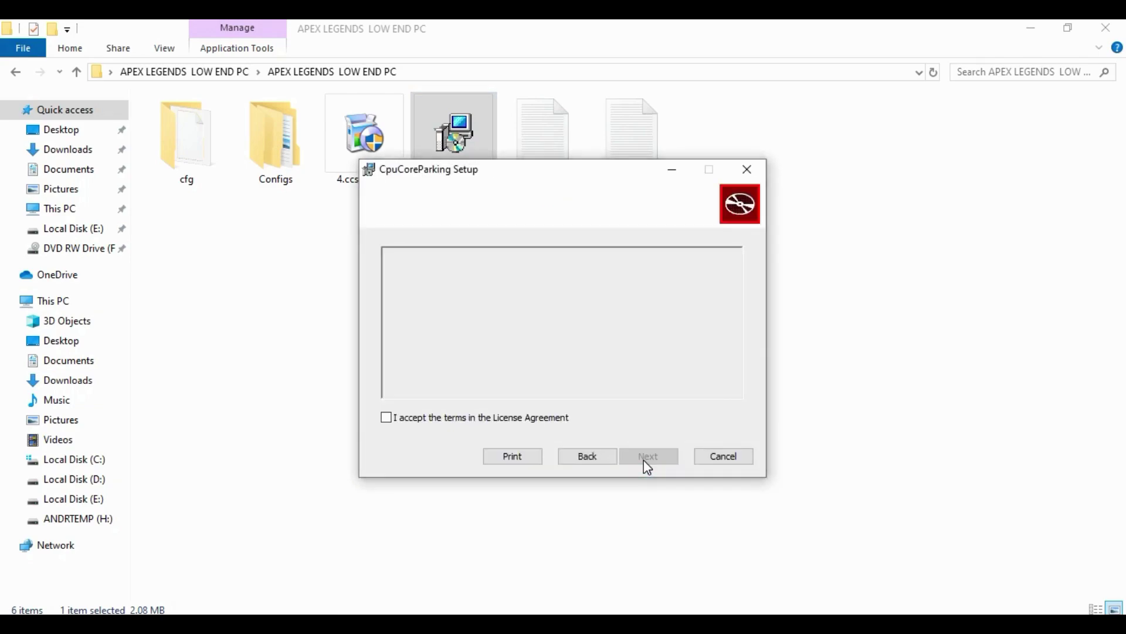
pyautogui.click(526, 422)
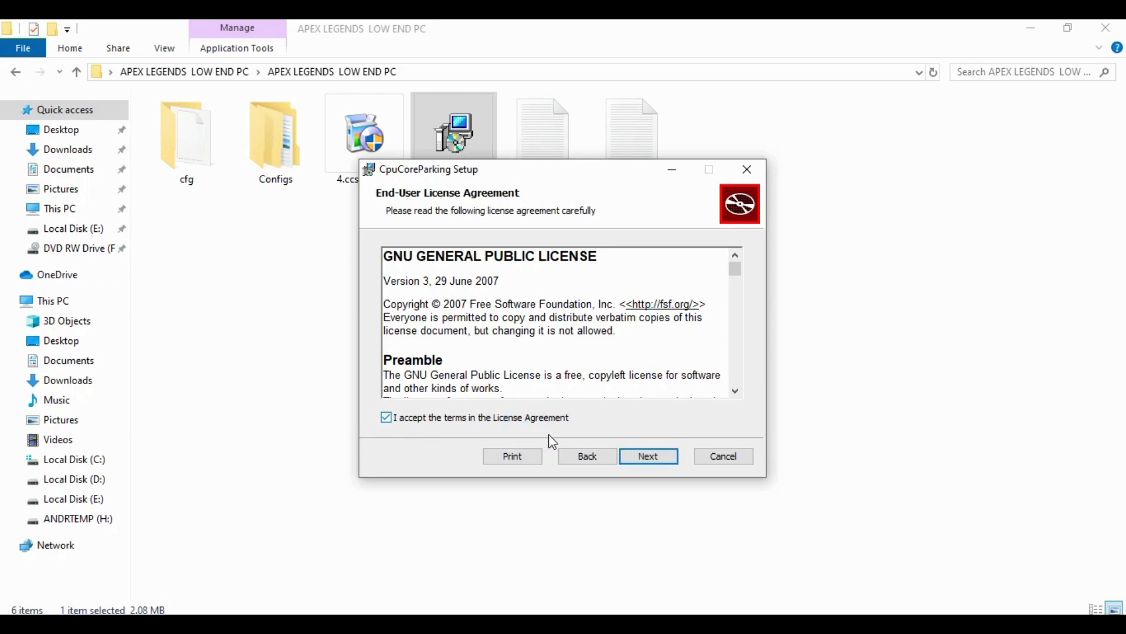
pyautogui.click(649, 457)
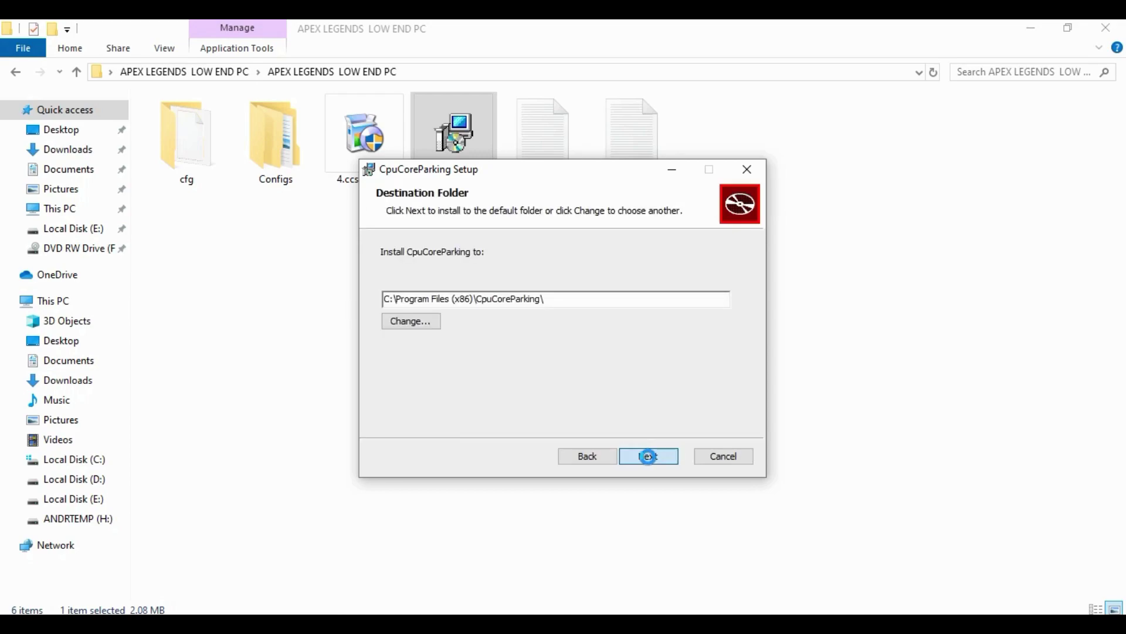
pyautogui.click(648, 456)
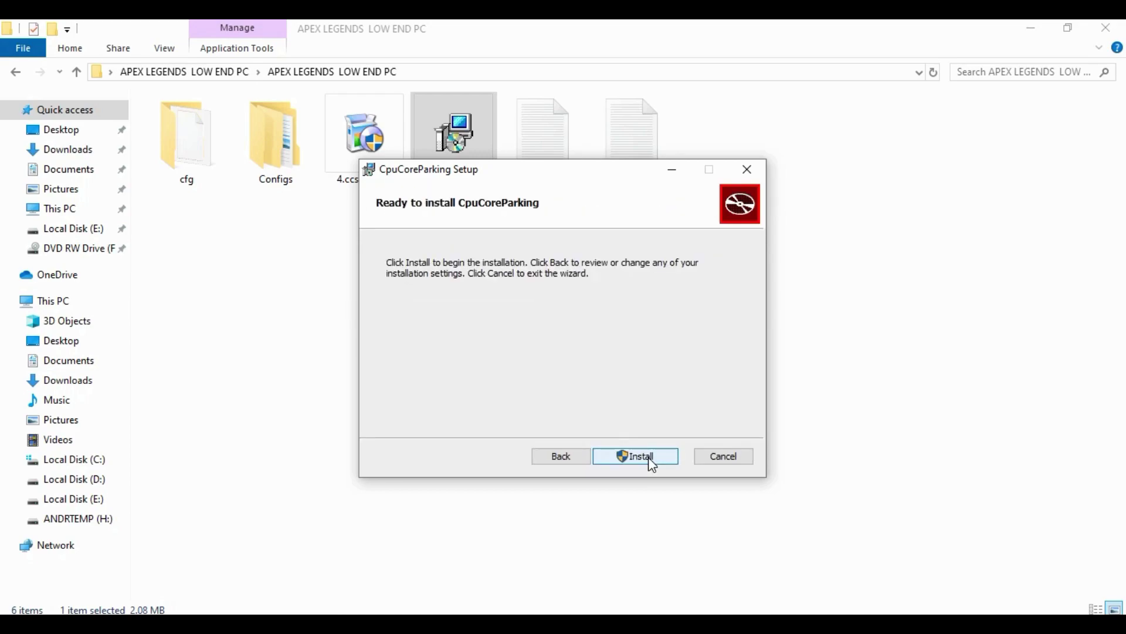
pyautogui.click(637, 457)
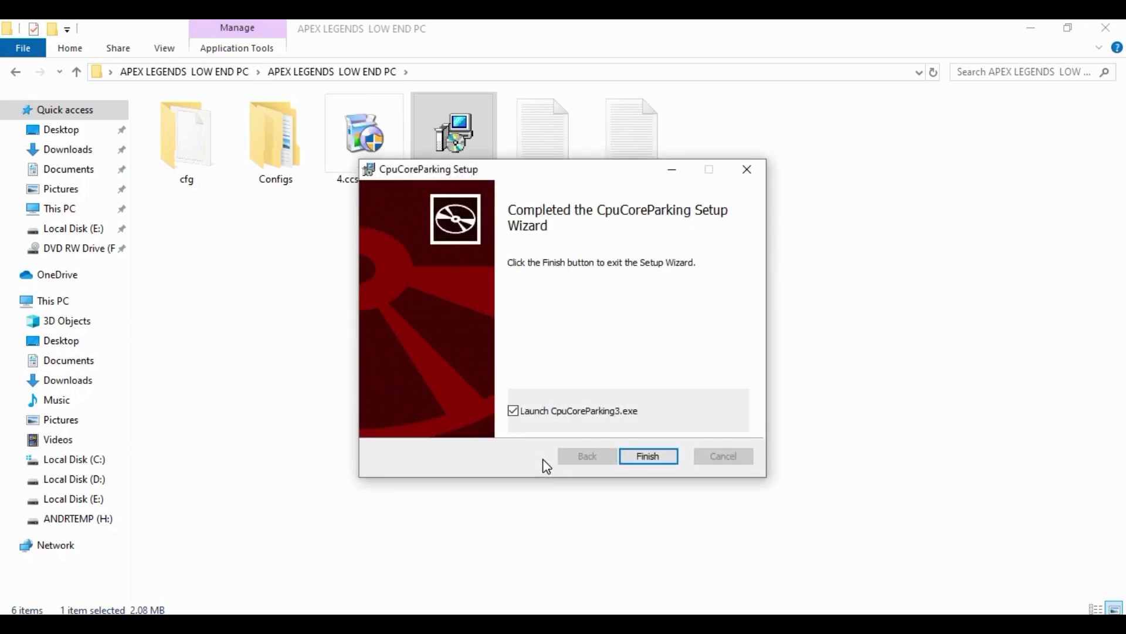
pyautogui.click(642, 456)
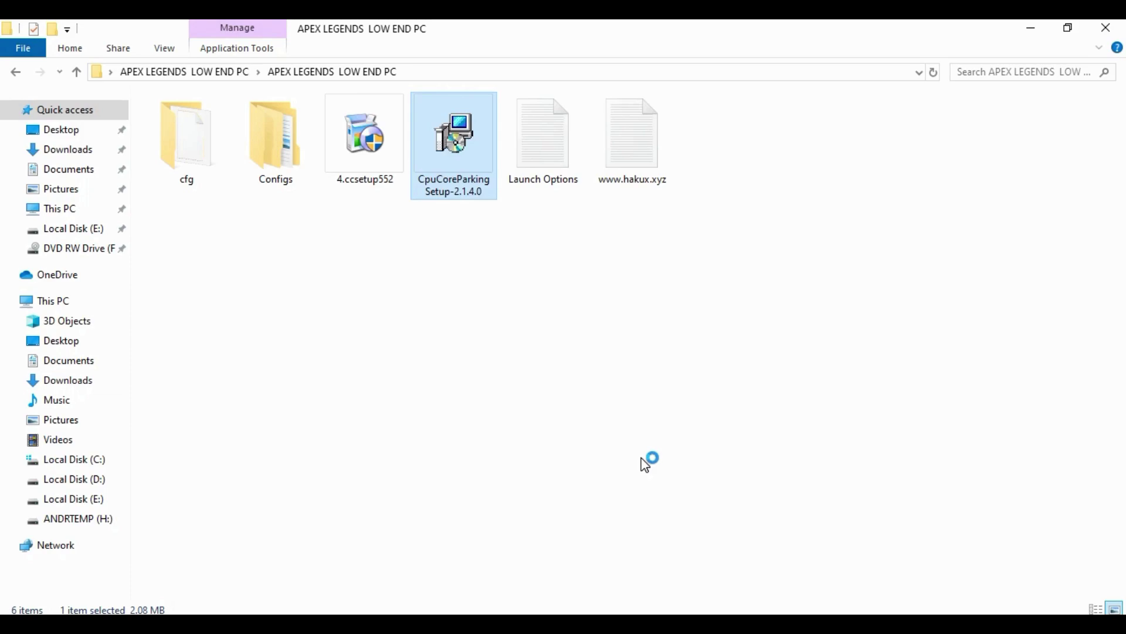
# Minimize the folder window and refresh the desktop.
pyautogui.click(1031, 27)
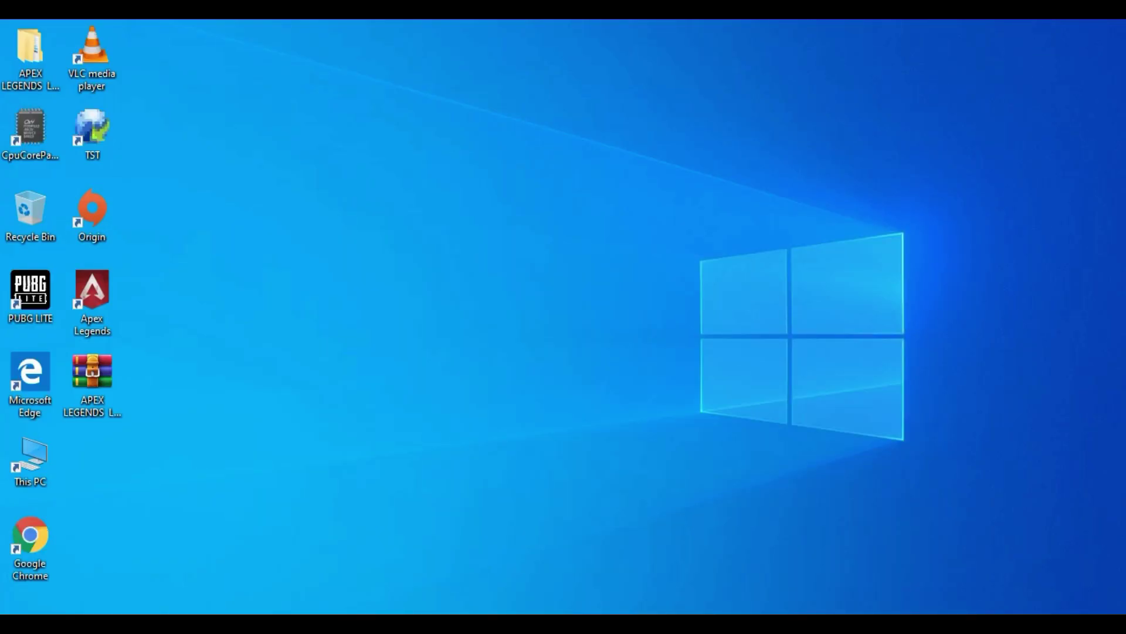
pyautogui.rightClick(668, 427)
pyautogui.click(711, 262)
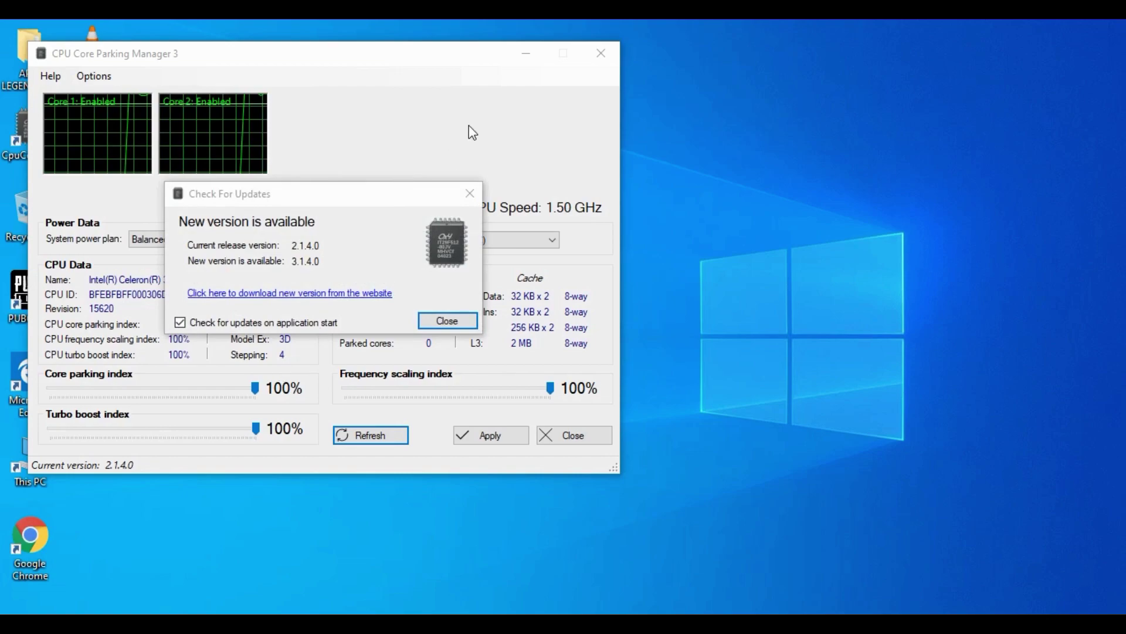
# Dismiss the update notice, apply the Balanced power plan with the Plugged In (AC) state, and close CPU Core Parking Manager.
pyautogui.click(473, 195)
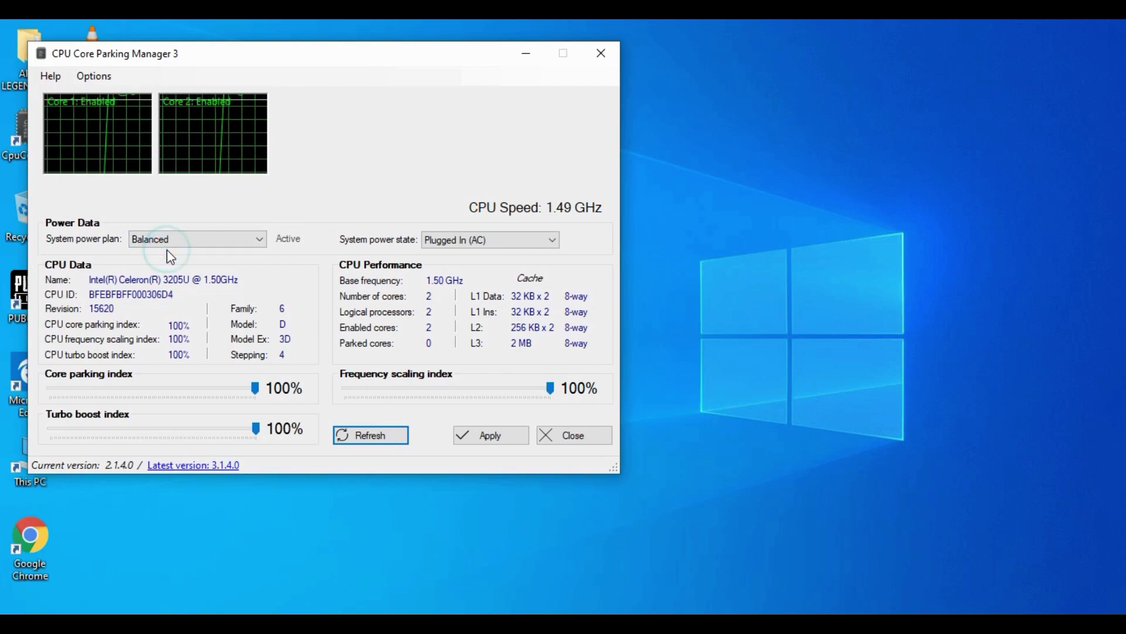
pyautogui.click(174, 247)
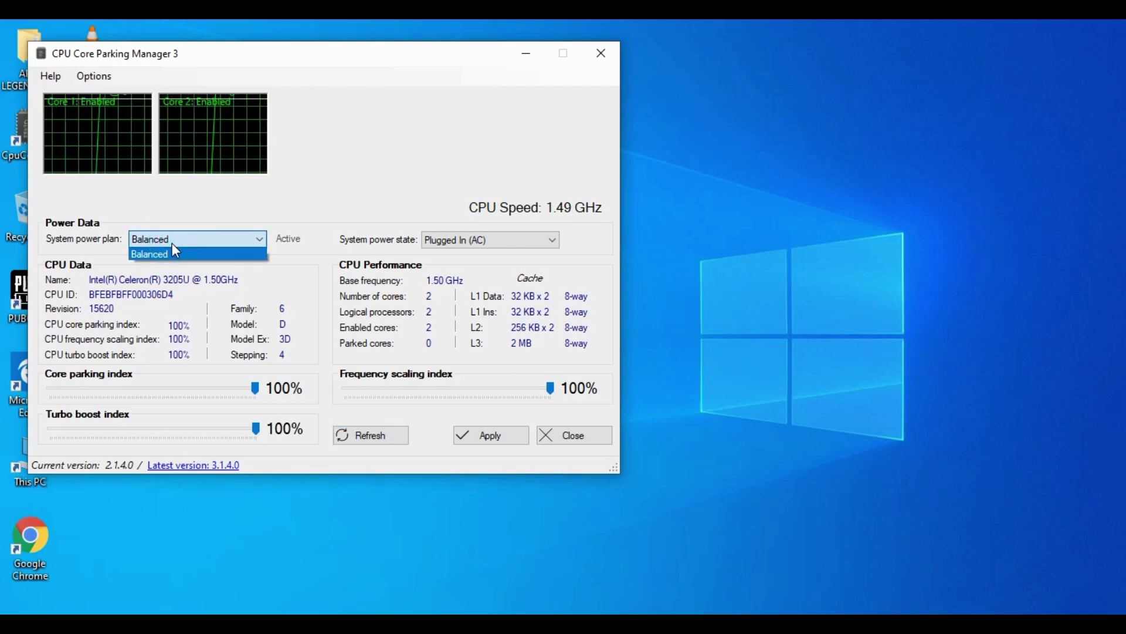
pyautogui.click(174, 252)
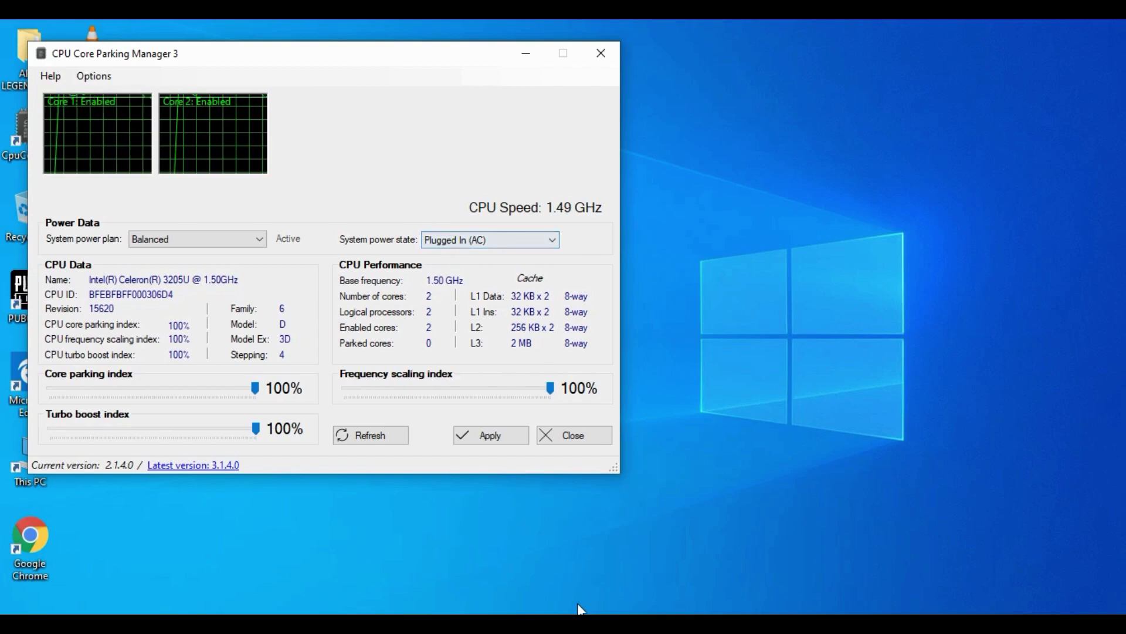
pyautogui.click(481, 441)
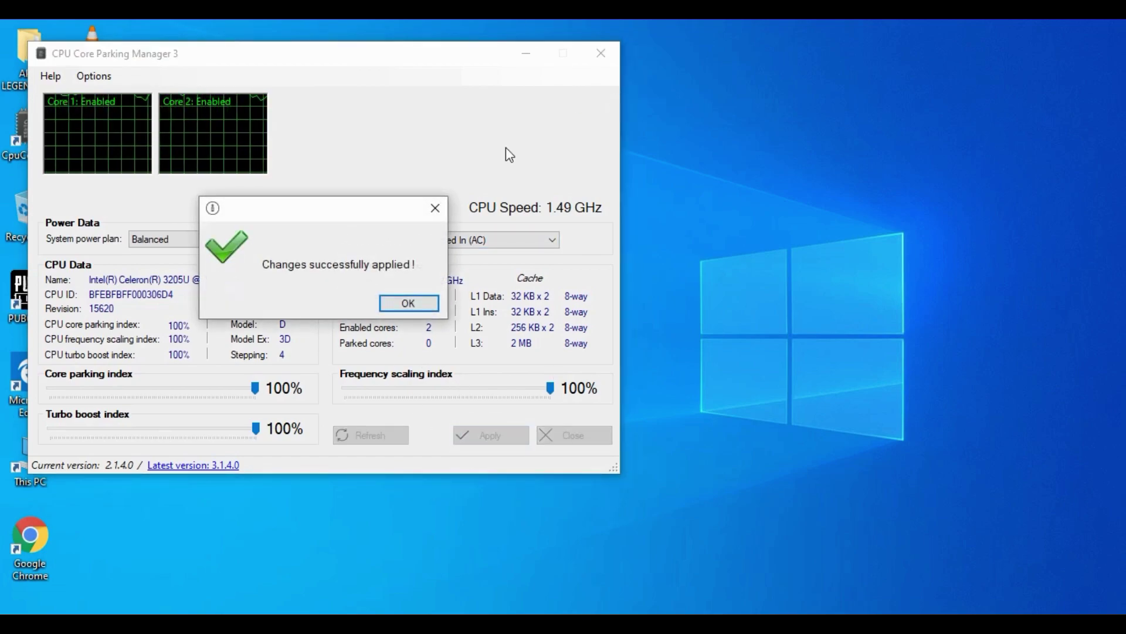
pyautogui.click(409, 304)
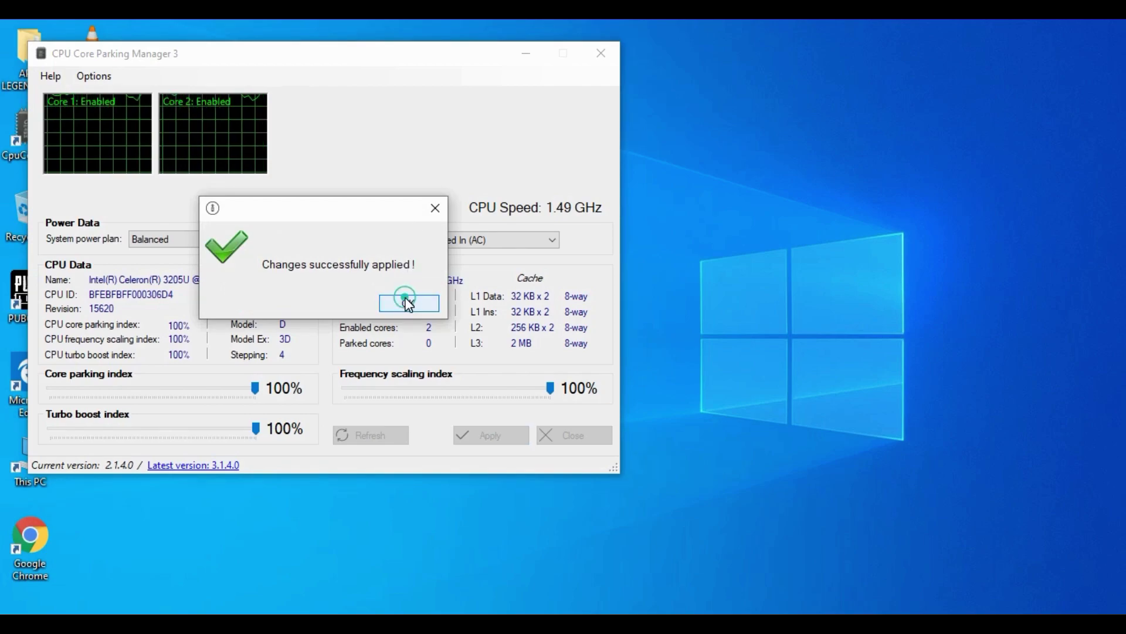
pyautogui.click(603, 49)
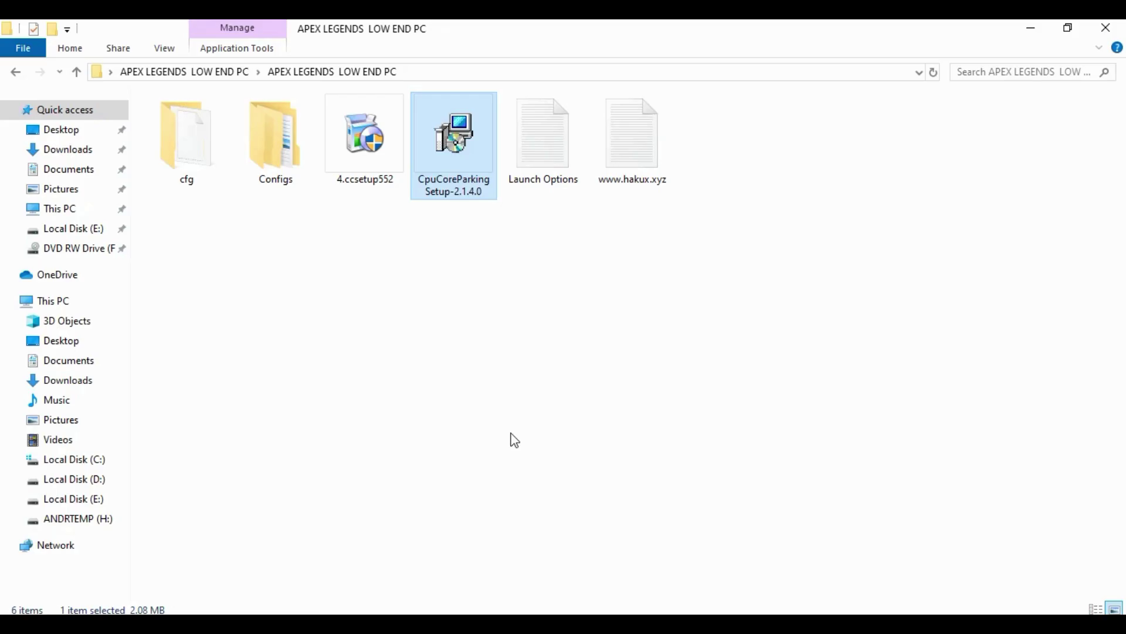
# Install CCleaner v5.52 from the 4.ccsetup552 installer, launch it, and decline the offer to download a newer version.
pyautogui.click(364, 127)
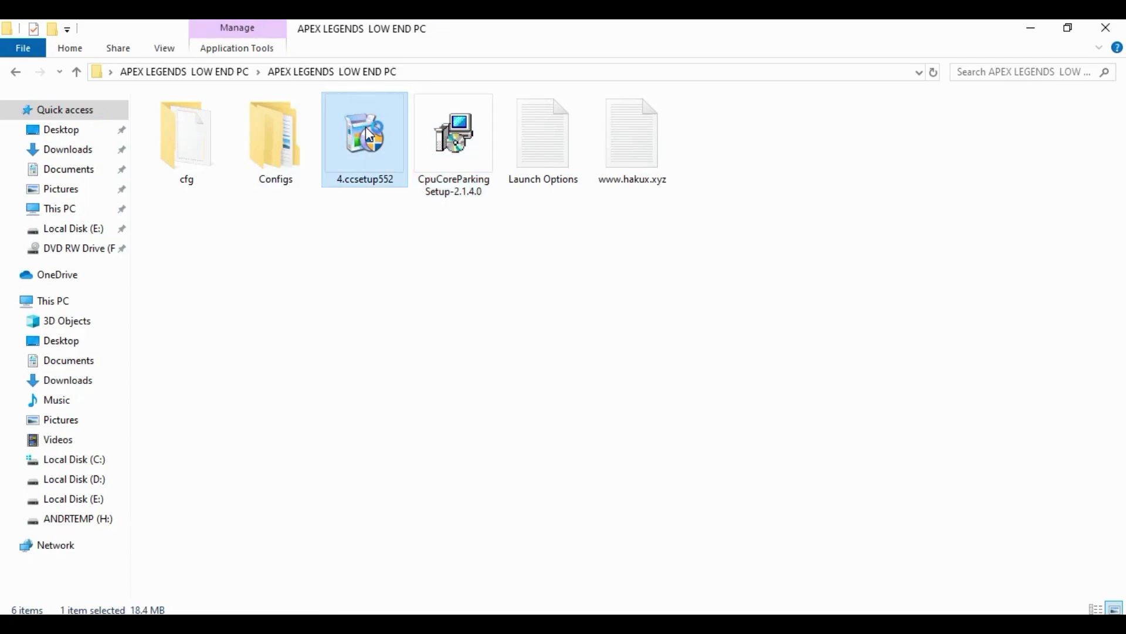
pyautogui.doubleClick(365, 127)
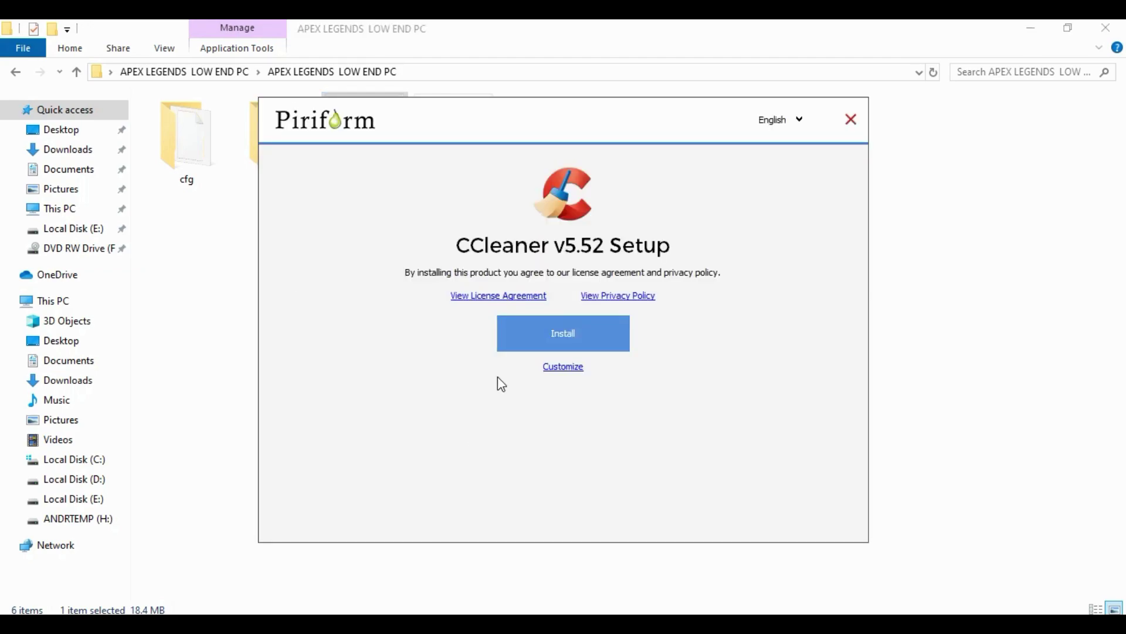
pyautogui.click(543, 347)
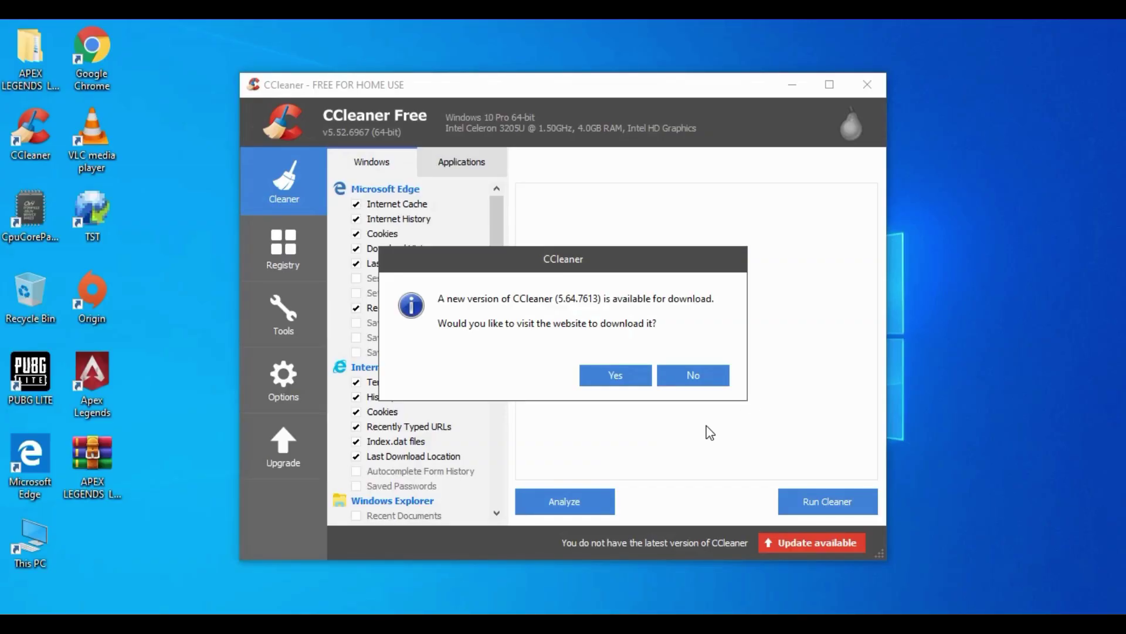
pyautogui.click(704, 372)
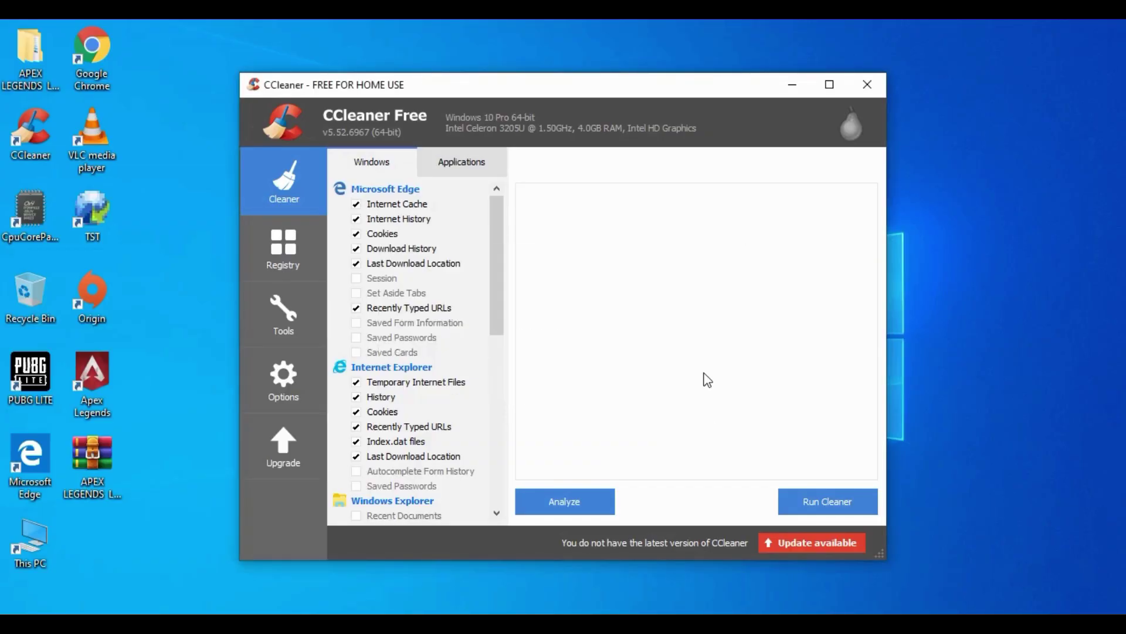
# Scan the registry for issues with CCleaner and fix all selected issues without backing up the registry.
pyautogui.click(306, 274)
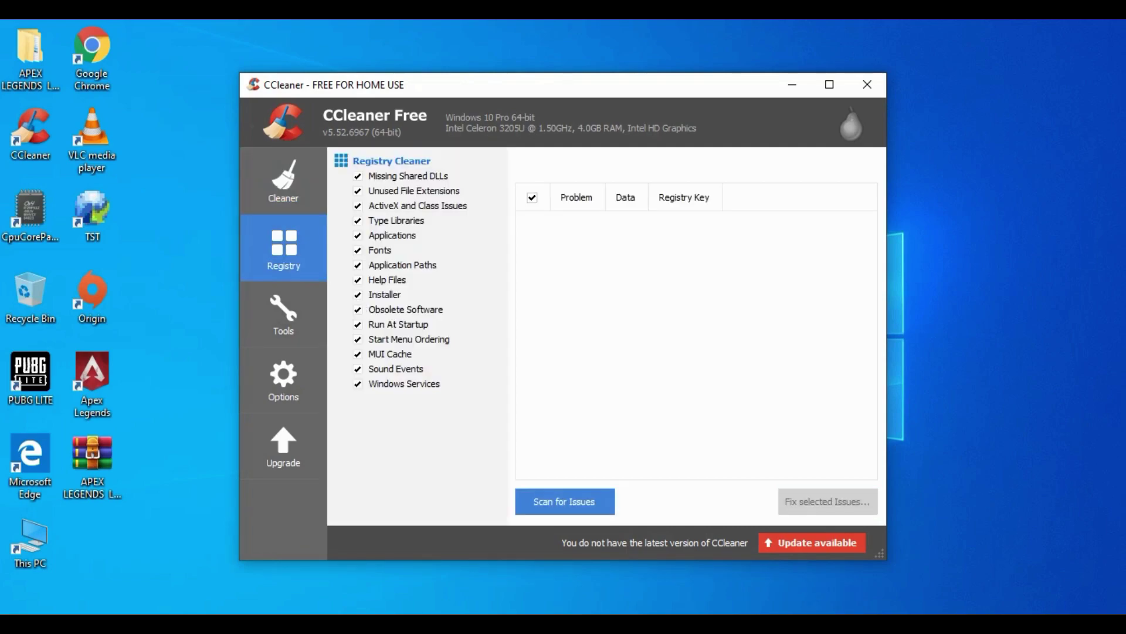
pyautogui.click(564, 500)
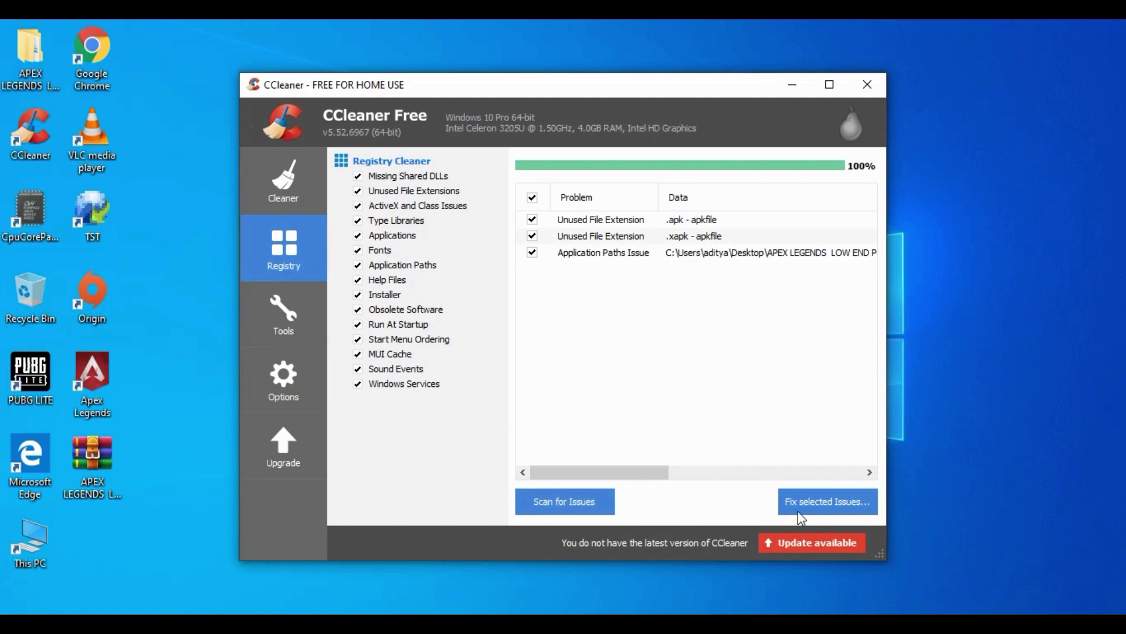
pyautogui.click(853, 508)
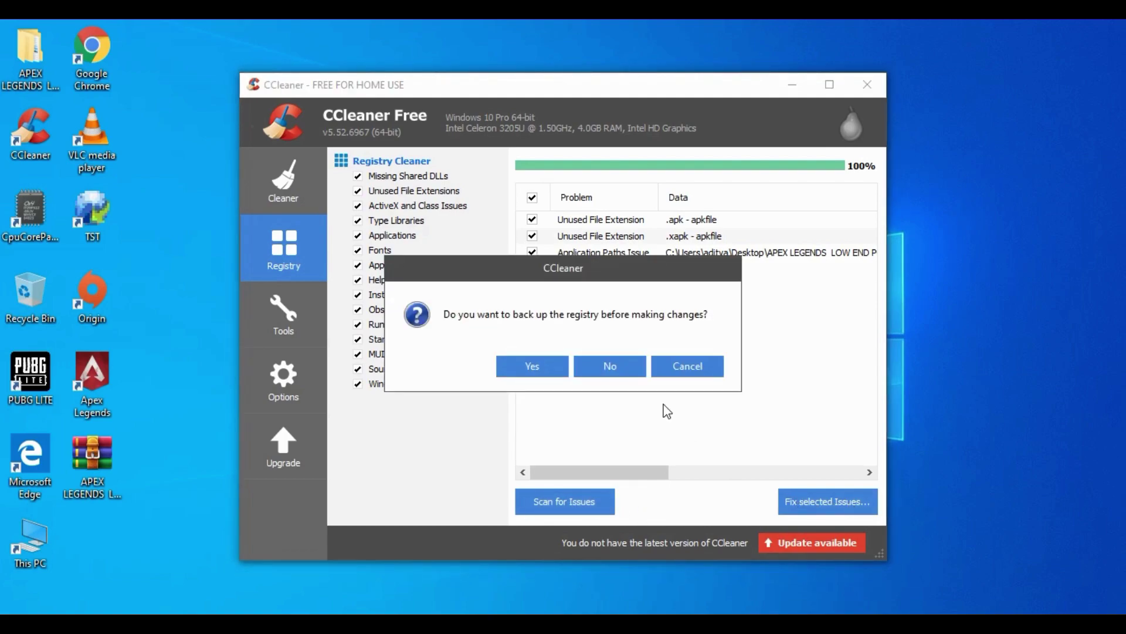
pyautogui.click(610, 366)
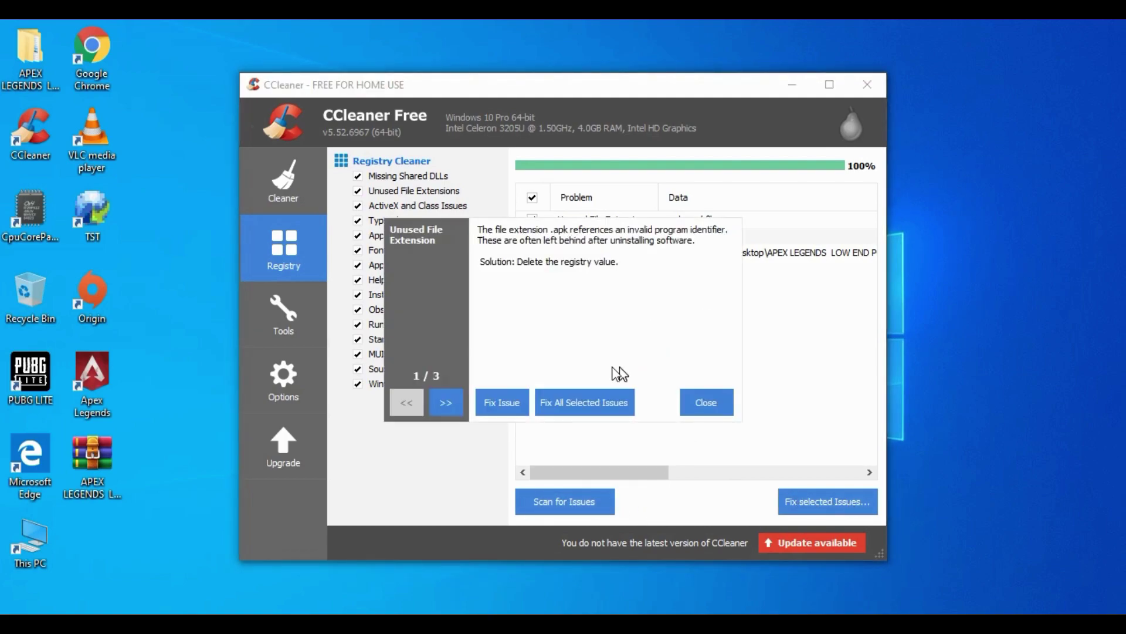
pyautogui.click(576, 405)
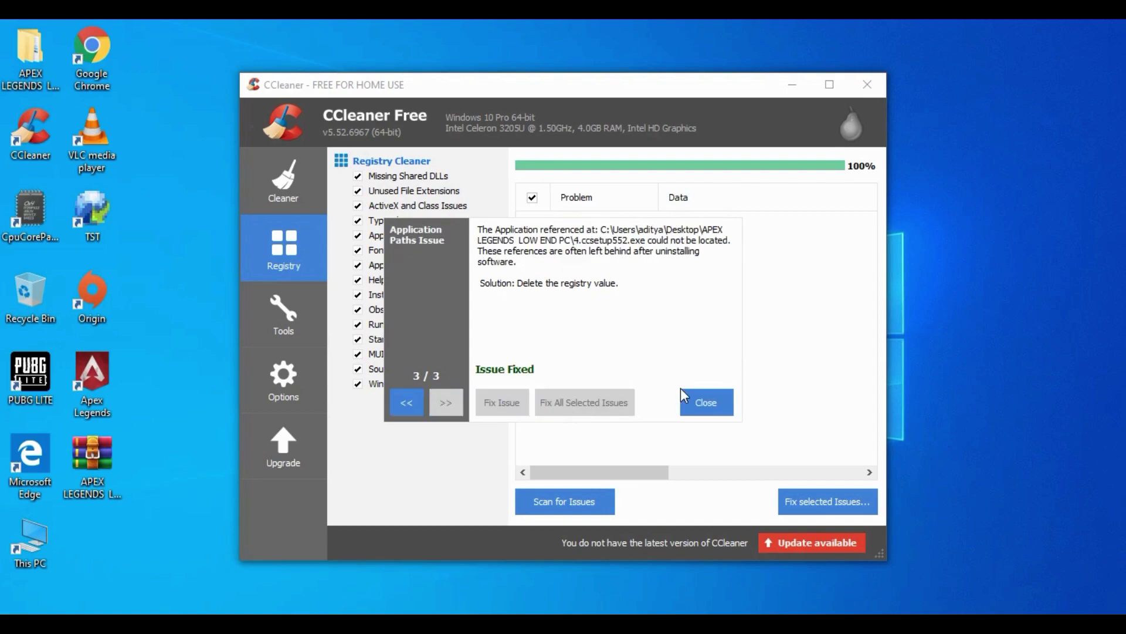
pyautogui.click(705, 400)
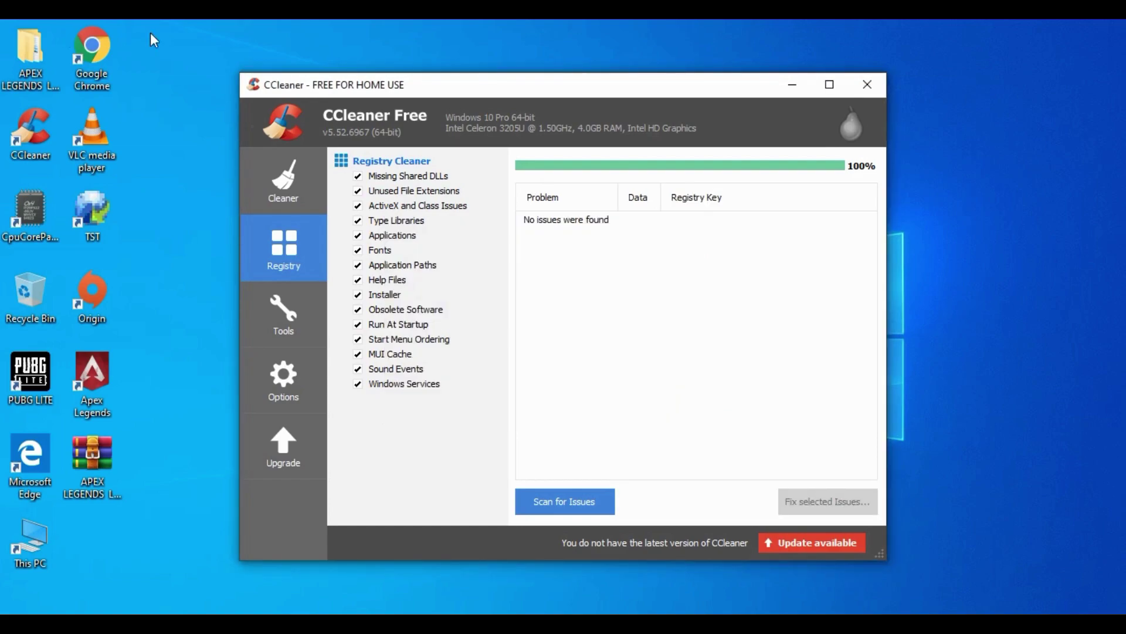
# Run the CCleaner file cleaner with the default selections, confirm deleting the files, and close CCleaner.
pyautogui.click(309, 174)
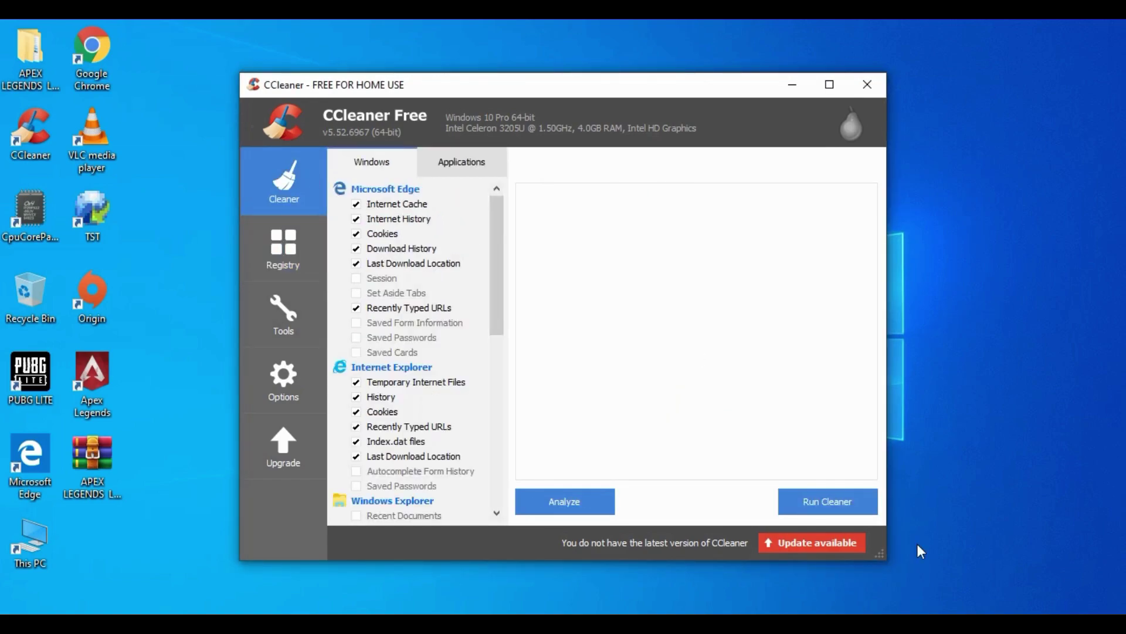
pyautogui.click(842, 509)
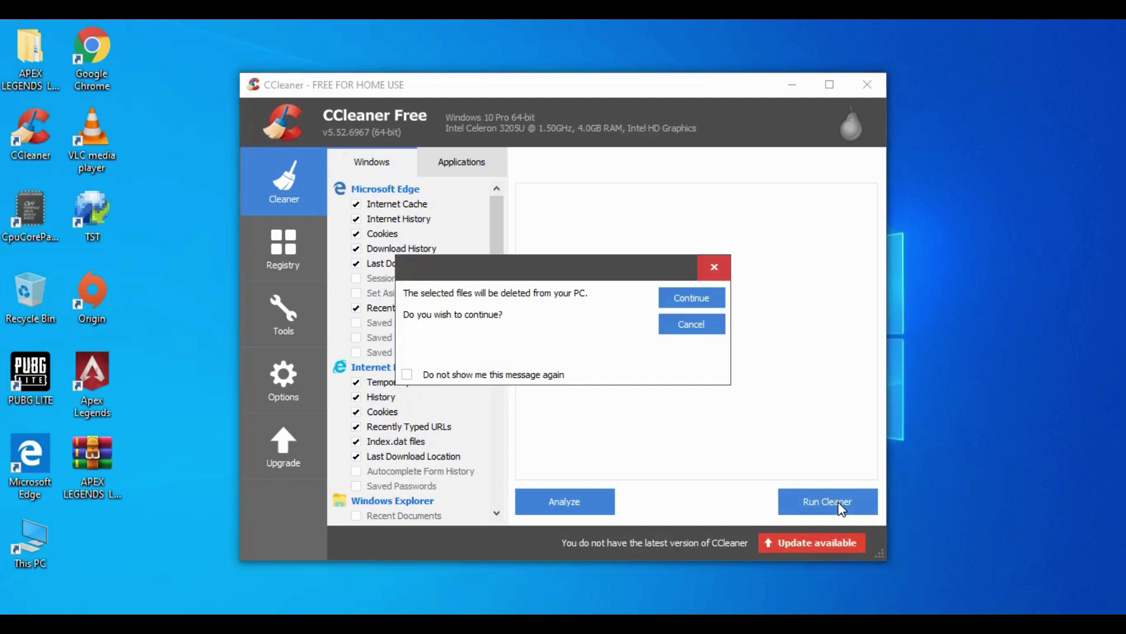
pyautogui.click(670, 300)
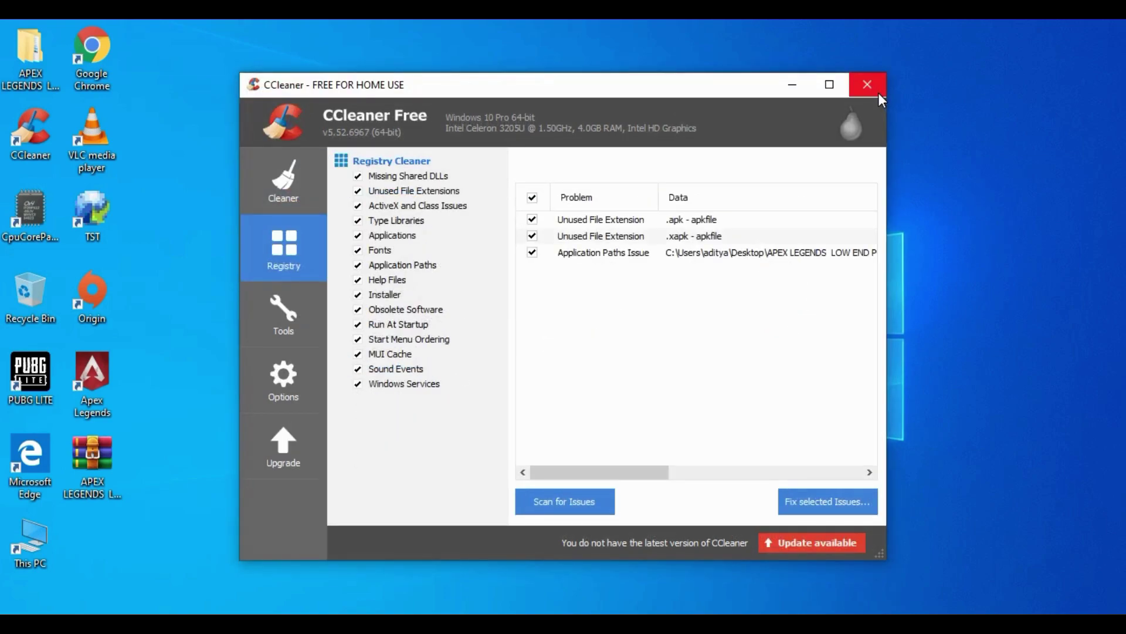
pyautogui.click(878, 93)
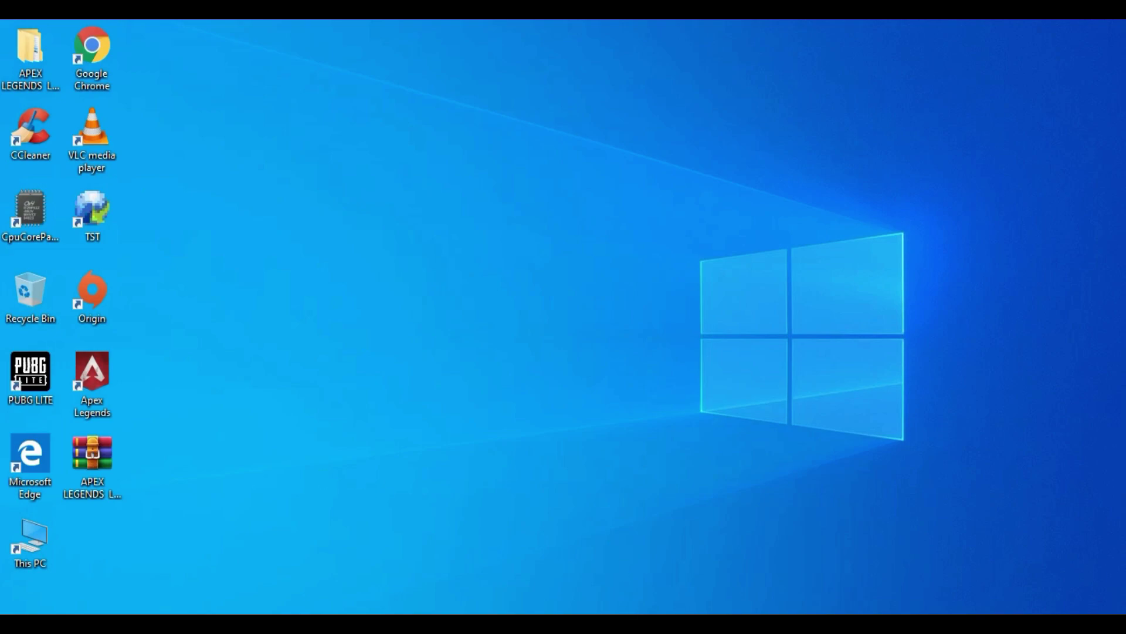
# Open the Launch Options text file from the APEX LEGENDS LOW END PC folder, copy its whole line, and minimize Notepad.
pyautogui.click(686, 568)
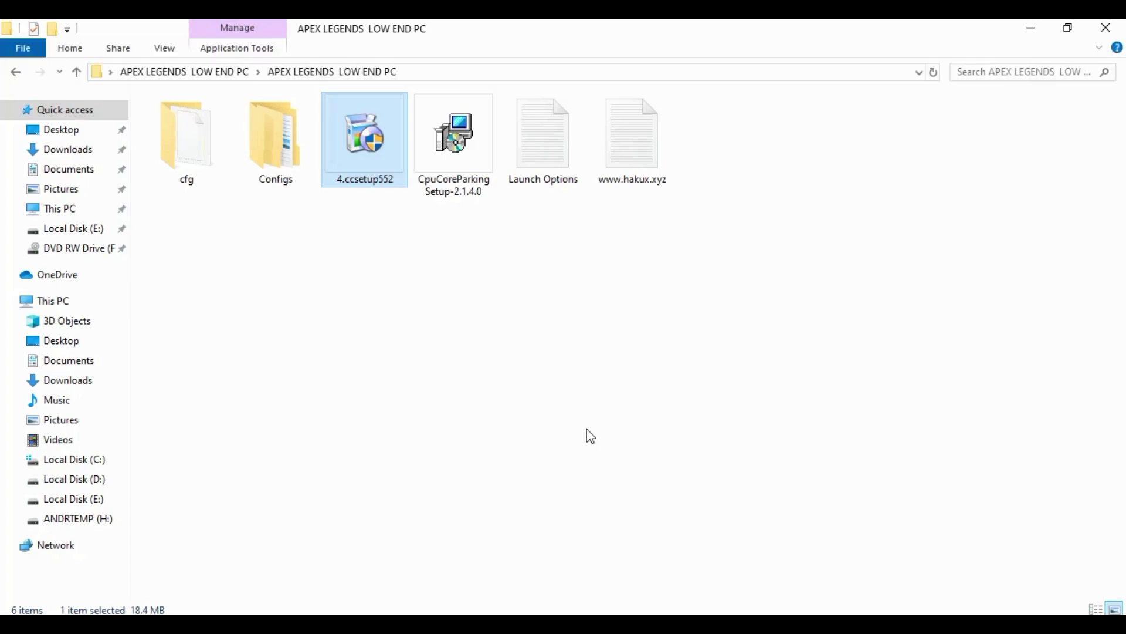
pyautogui.click(135, 118)
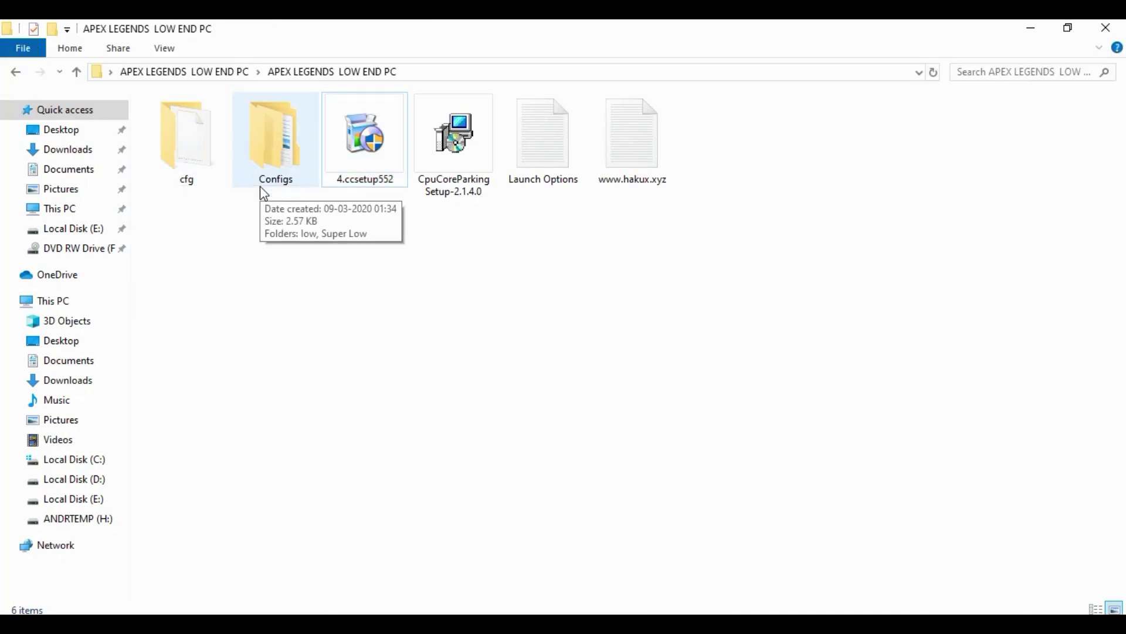
pyautogui.click(513, 185)
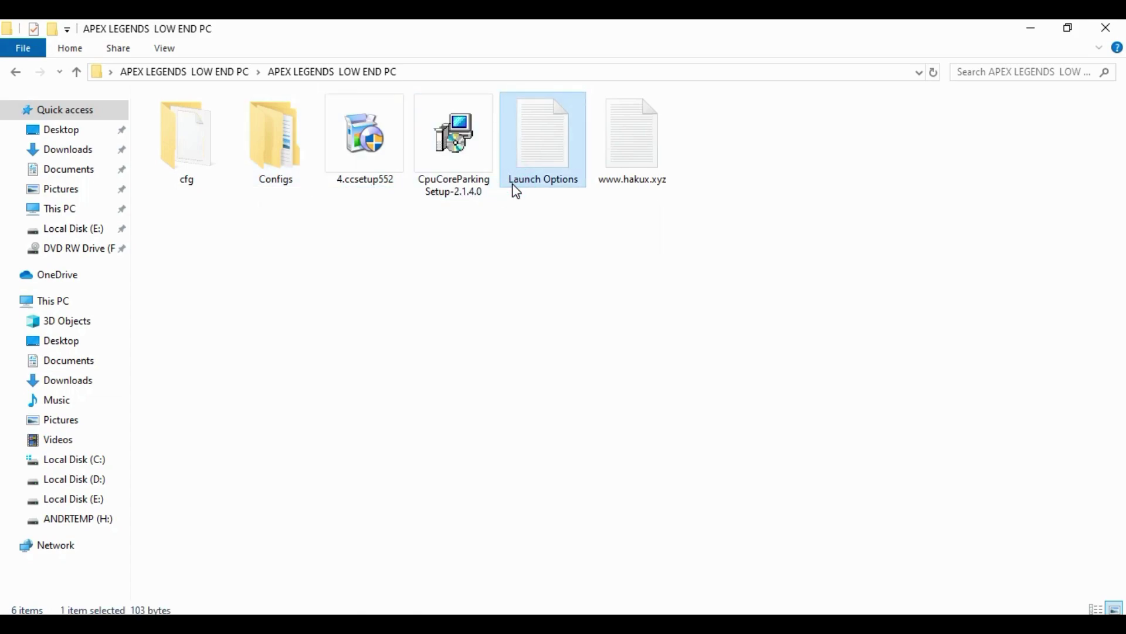
pyautogui.click(513, 184)
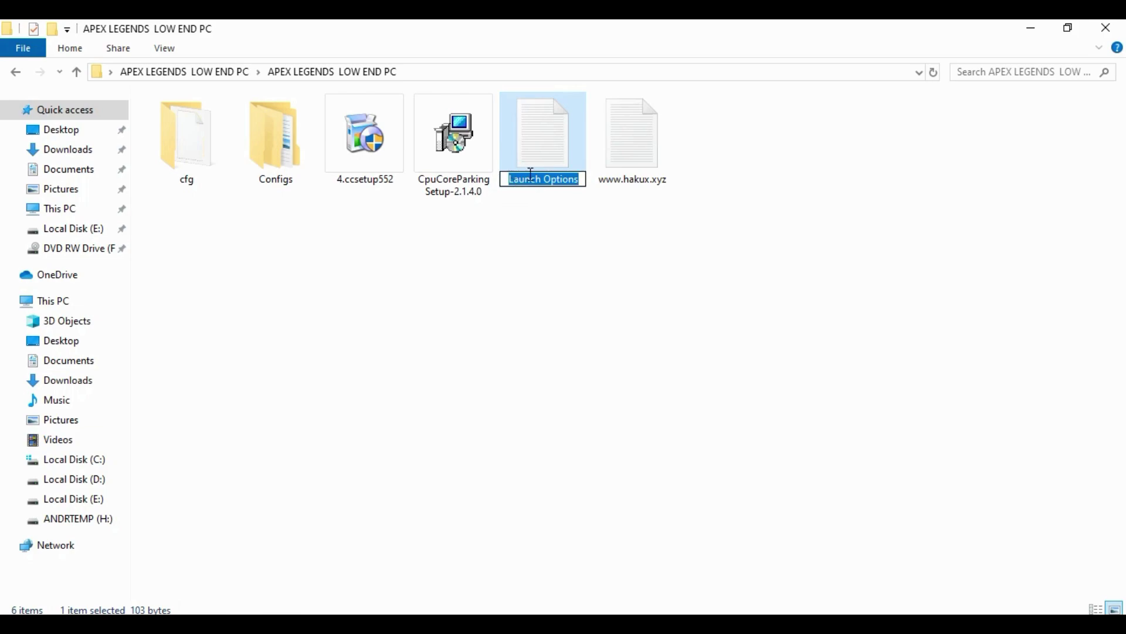
pyautogui.doubleClick(559, 152)
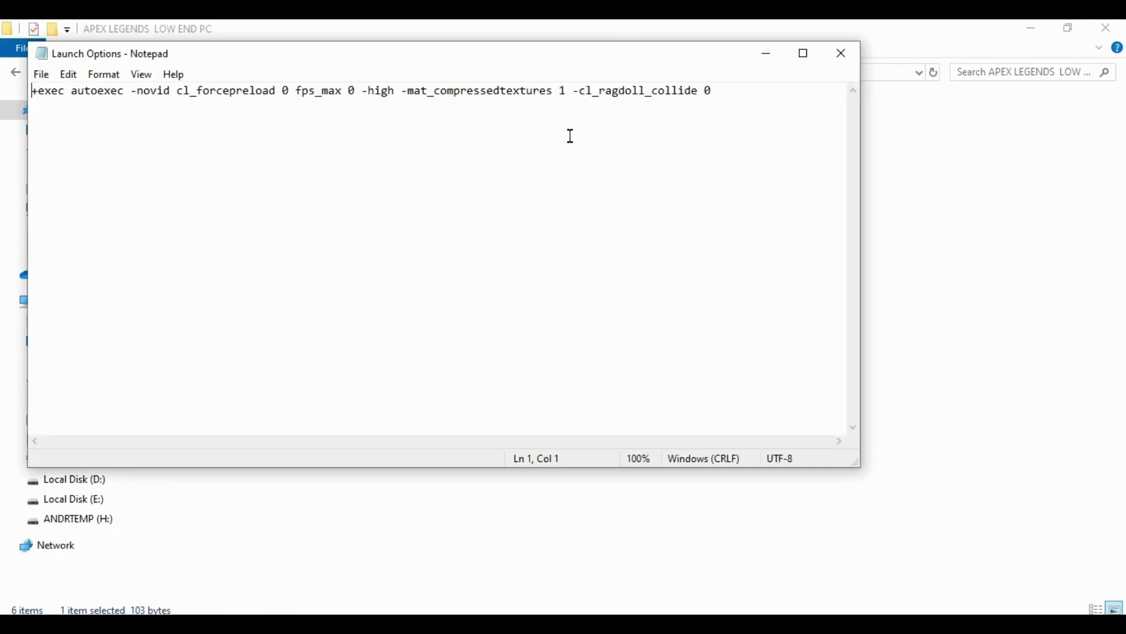
pyautogui.click(560, 92)
pyautogui.doubleClick(560, 92)
pyautogui.hotkey('ctrl', 'a')
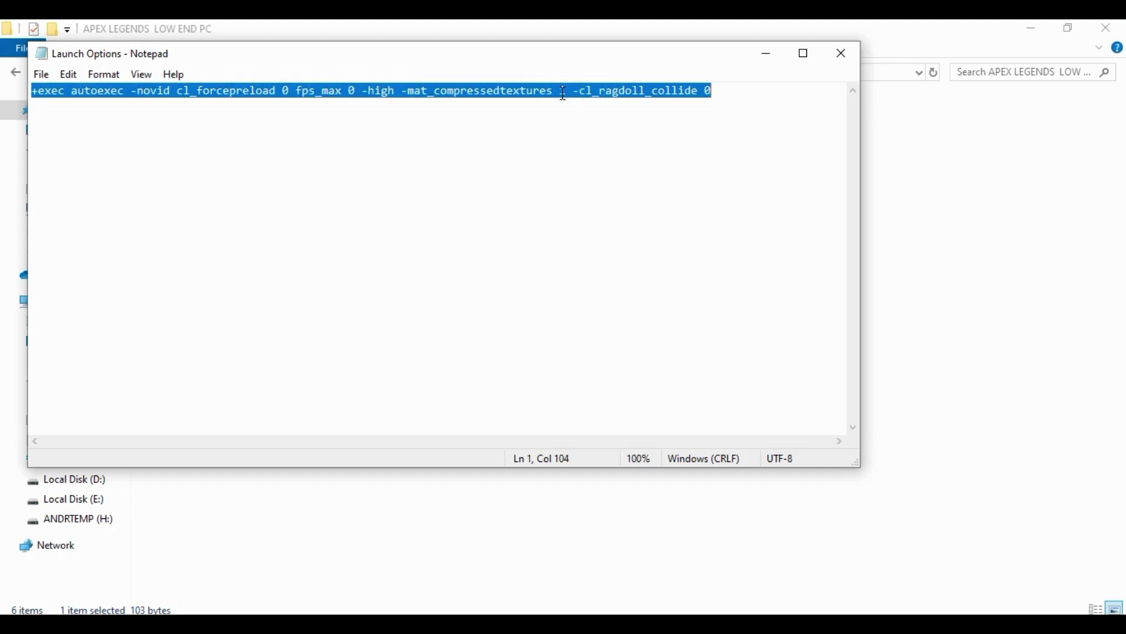
pyautogui.rightClick(561, 94)
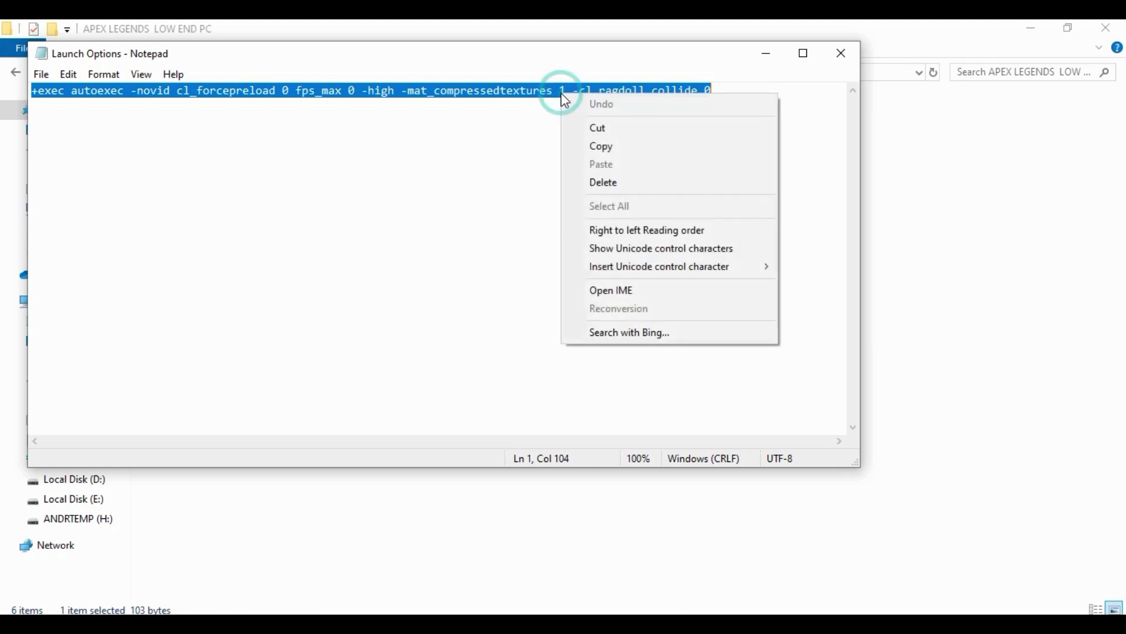
pyautogui.click(589, 151)
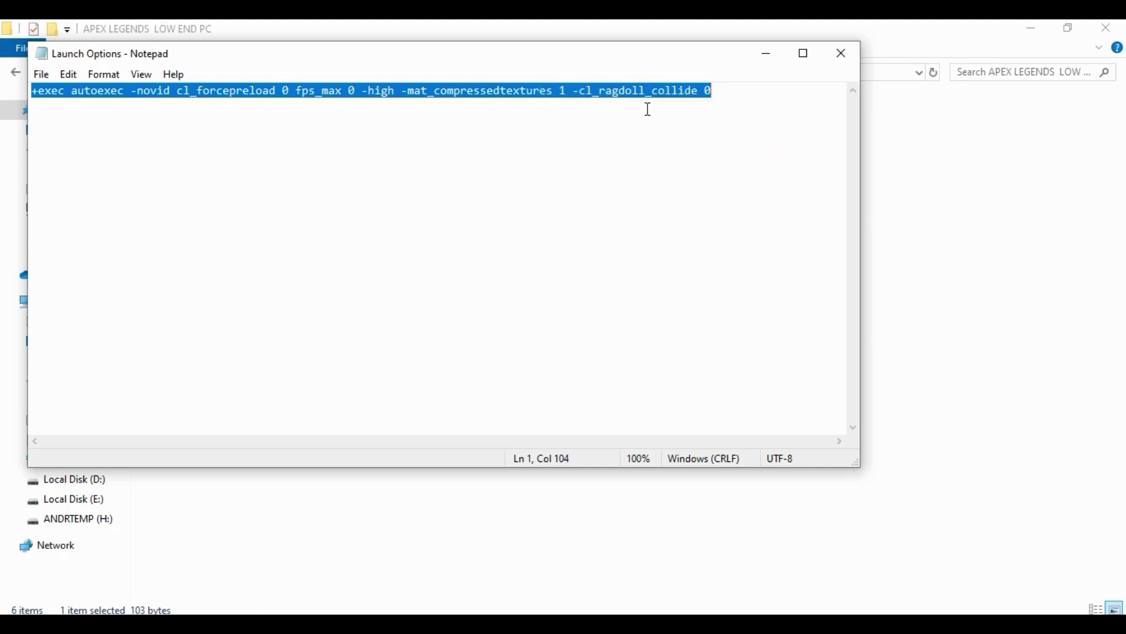
pyautogui.click(766, 53)
# Switch to Origin and open the game properties of Apex Legends from the game library.
pyautogui.click(637, 610)
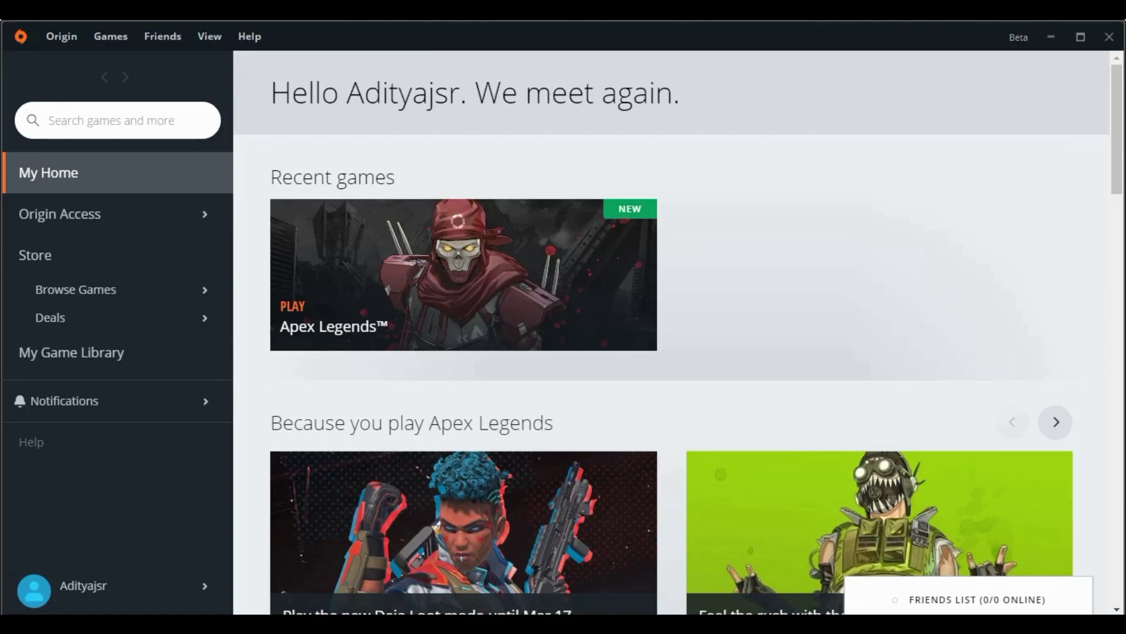
pyautogui.click(97, 362)
pyautogui.click(98, 365)
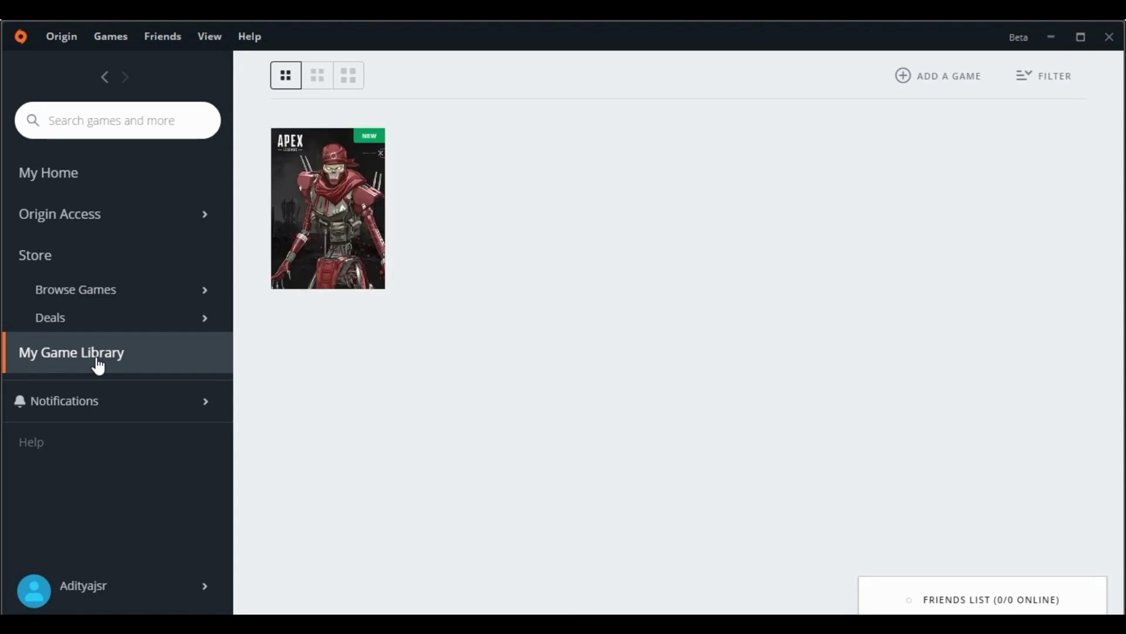
pyautogui.rightClick(376, 201)
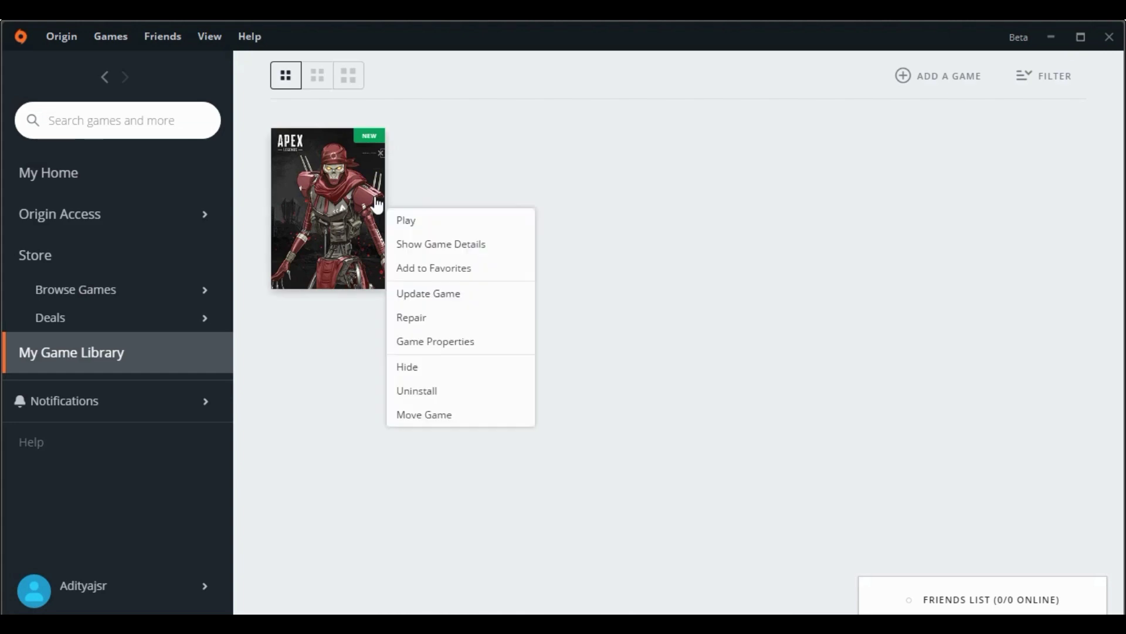
pyautogui.click(438, 349)
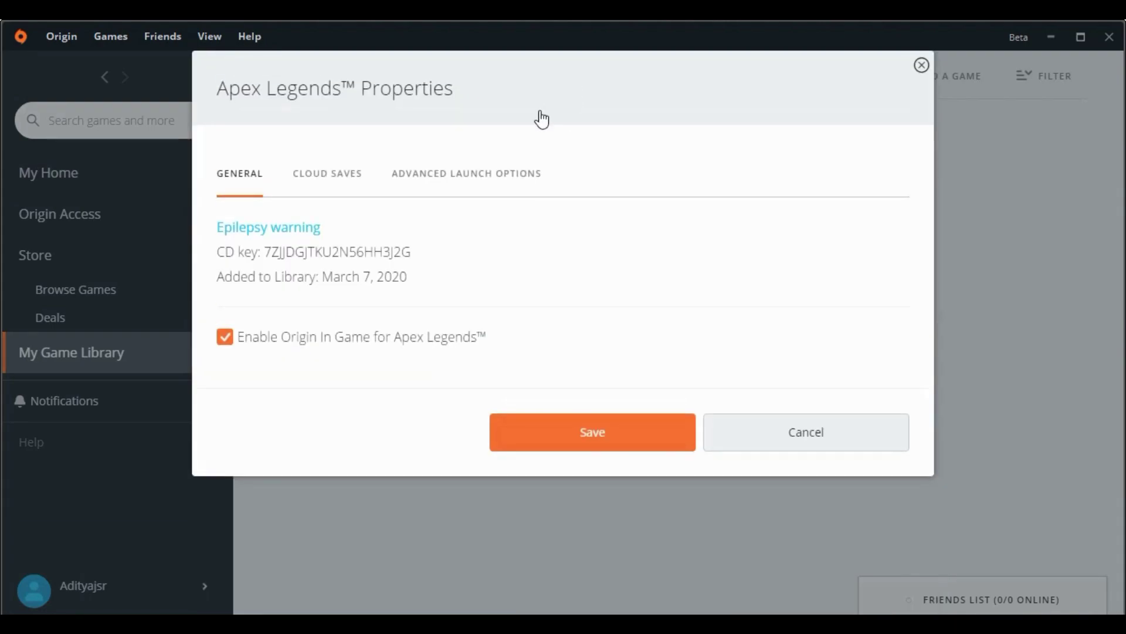
# Set the command line arguments to "+exec autoexec -novid cl_forcepreload 0 fps_max 0 -high -mat_compressedtextures 1 -cl_ragdoll_collide 0", save, and minimize Origin.
pyautogui.click(508, 175)
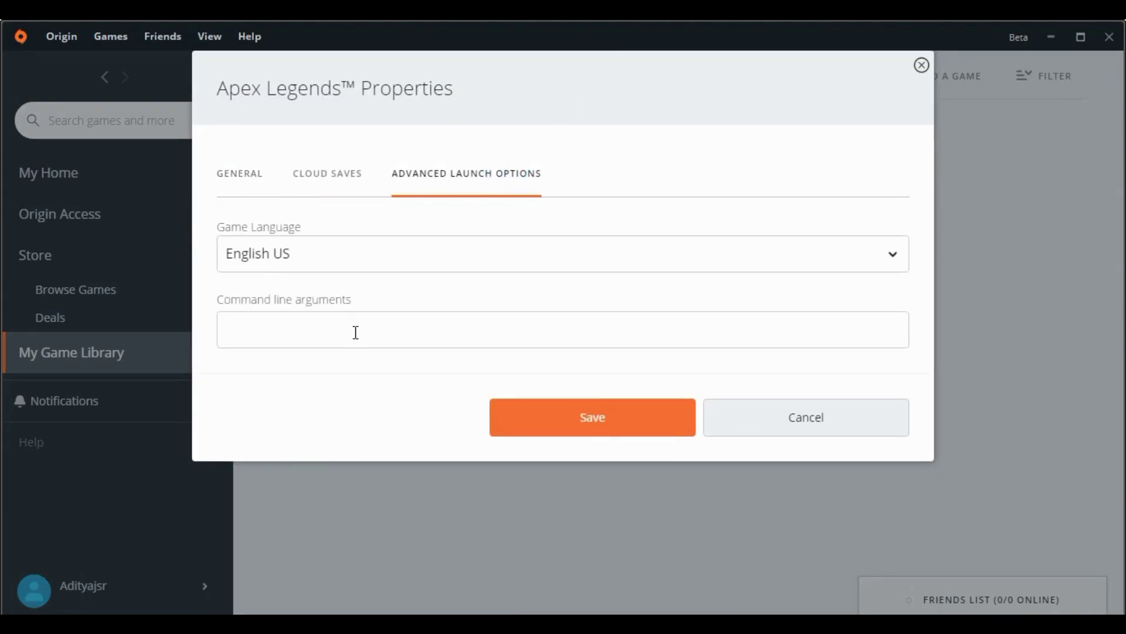
pyautogui.click(356, 332)
pyautogui.click(355, 332)
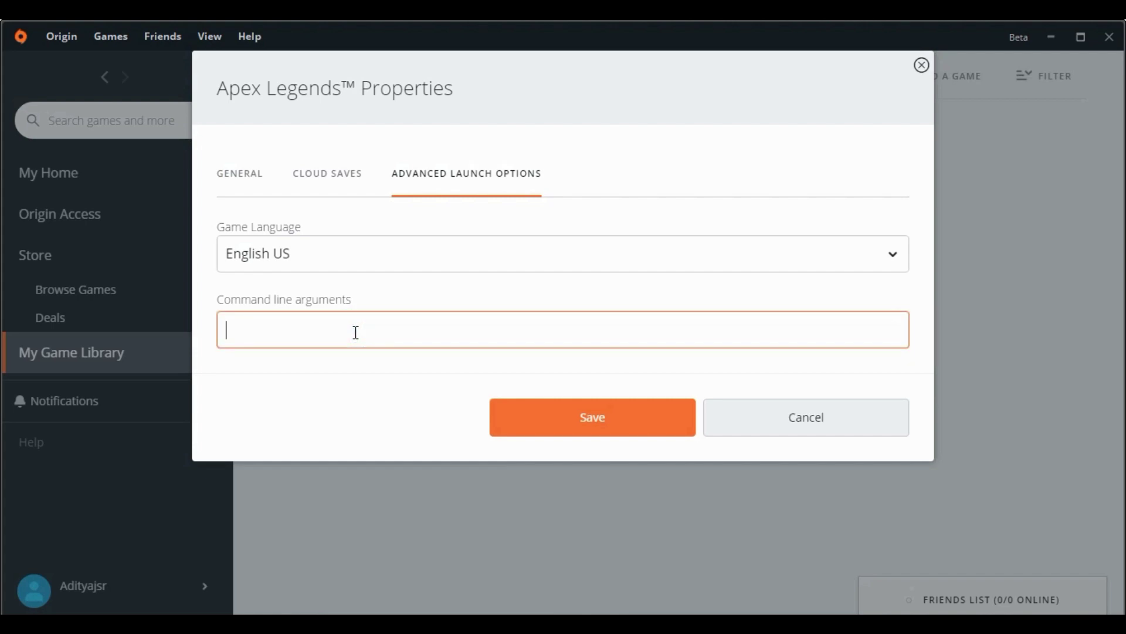
pyautogui.hotkey('ctrl', 'v')
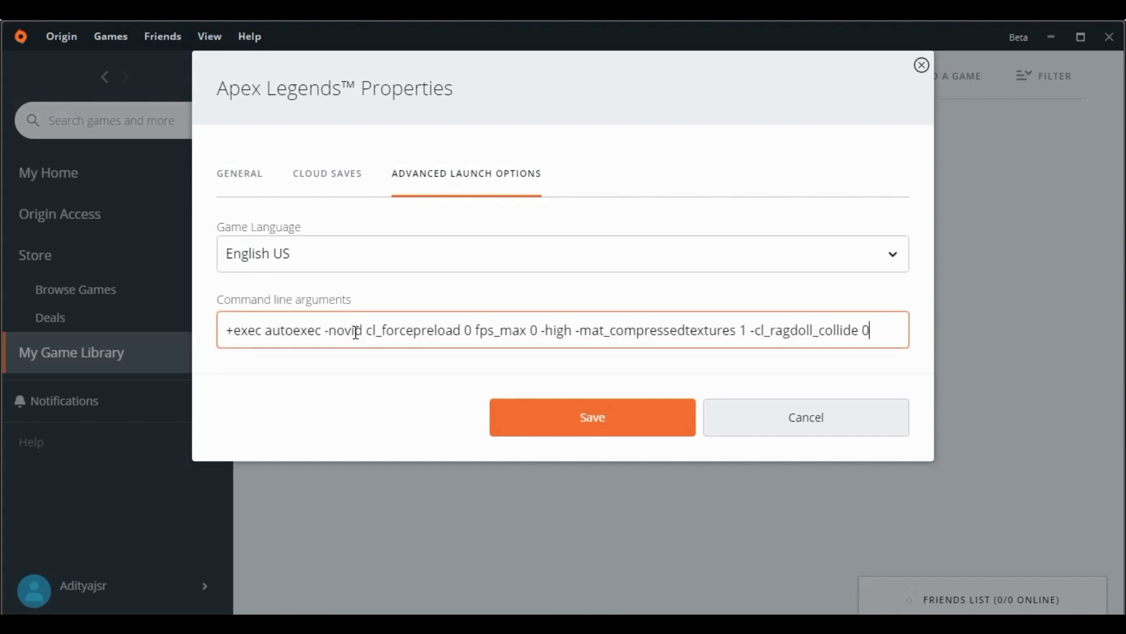
pyautogui.click(564, 422)
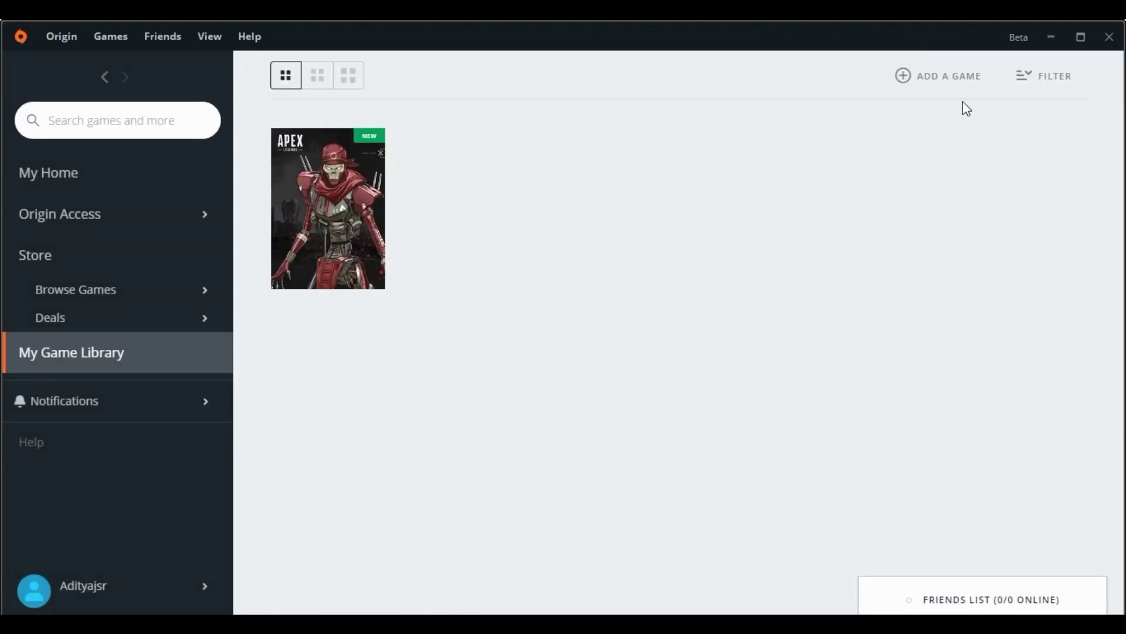
pyautogui.click(1050, 38)
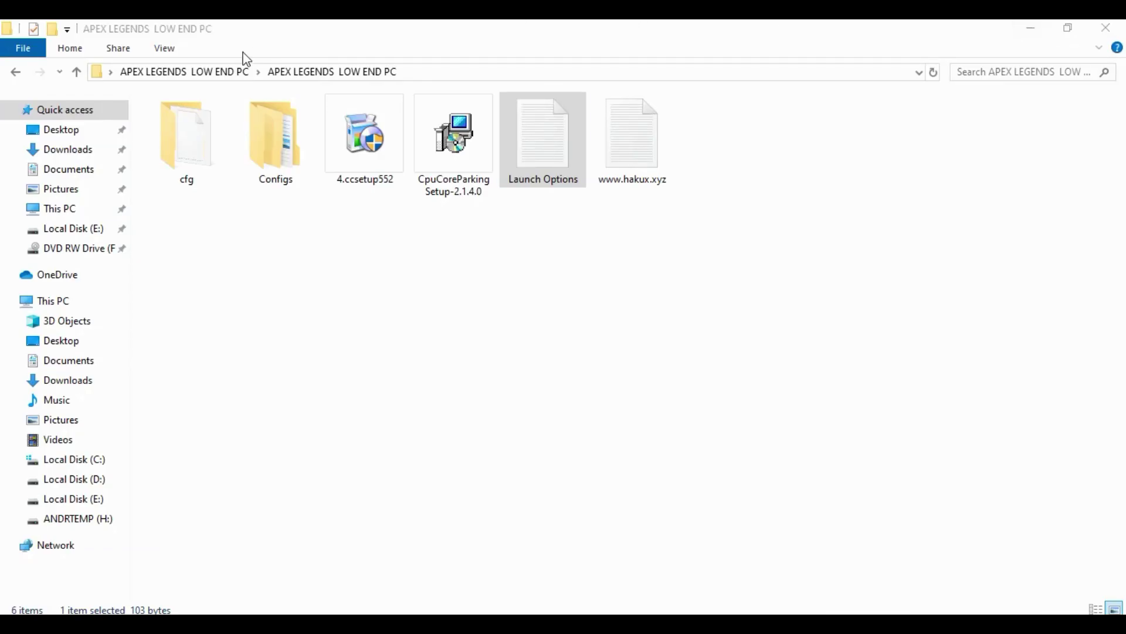
# Copy autoexec.cfg from the downloaded cfg folder, then clear the desktop by minimizing the folder and closing Notepad.
pyautogui.doubleClick(199, 176)
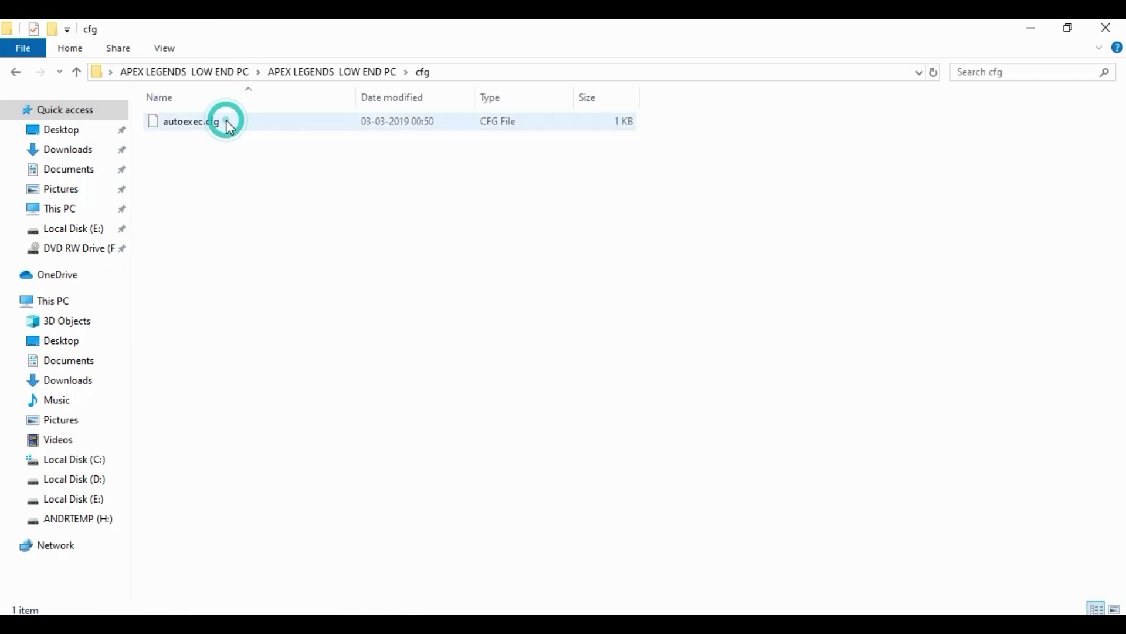
pyautogui.rightClick(227, 120)
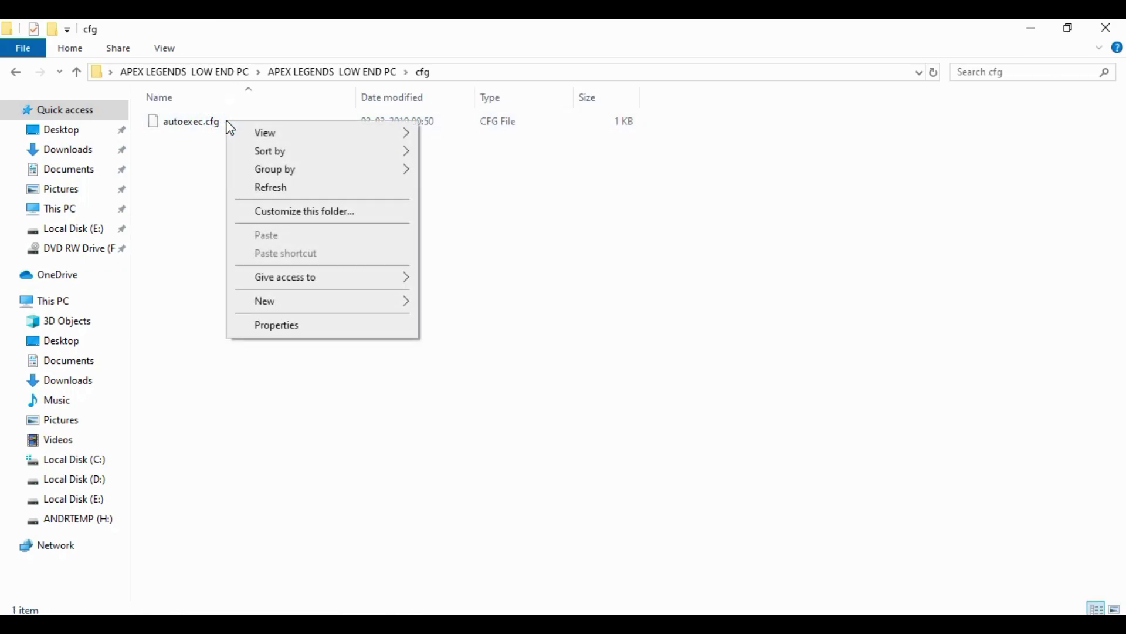
pyautogui.doubleClick(168, 119)
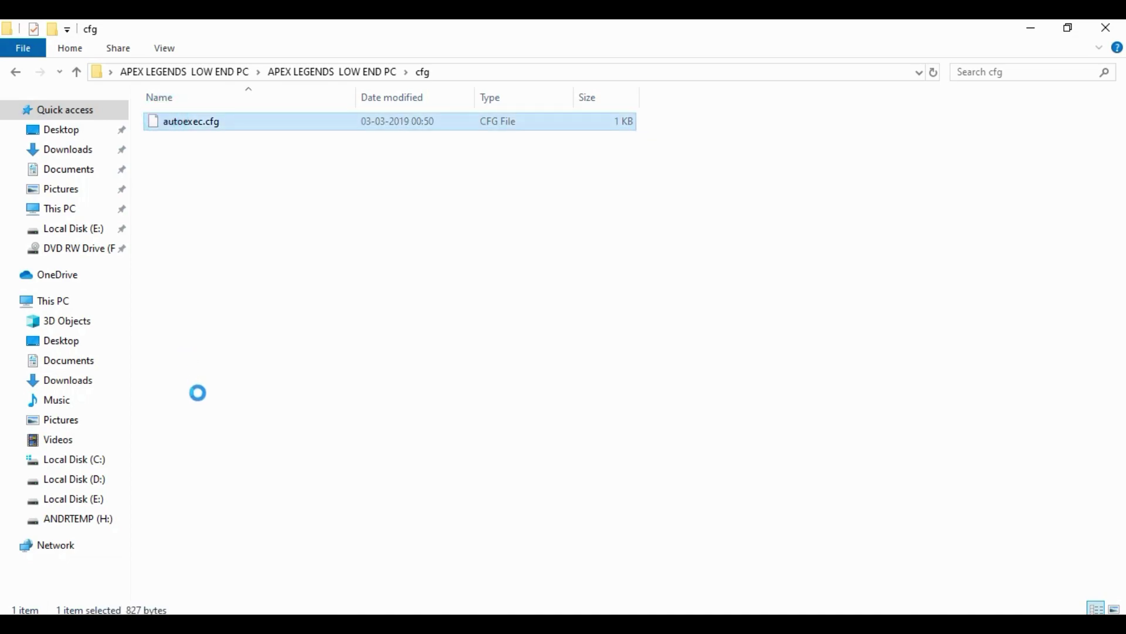
pyautogui.rightClick(165, 118)
pyautogui.click(207, 349)
pyautogui.click(1029, 28)
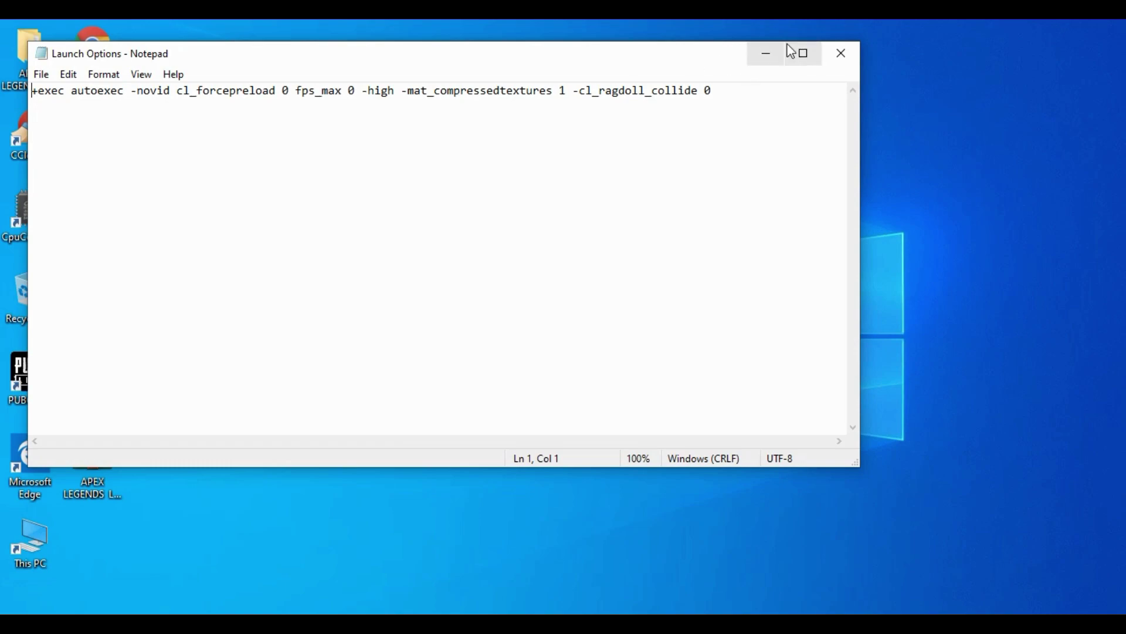
pyautogui.click(856, 56)
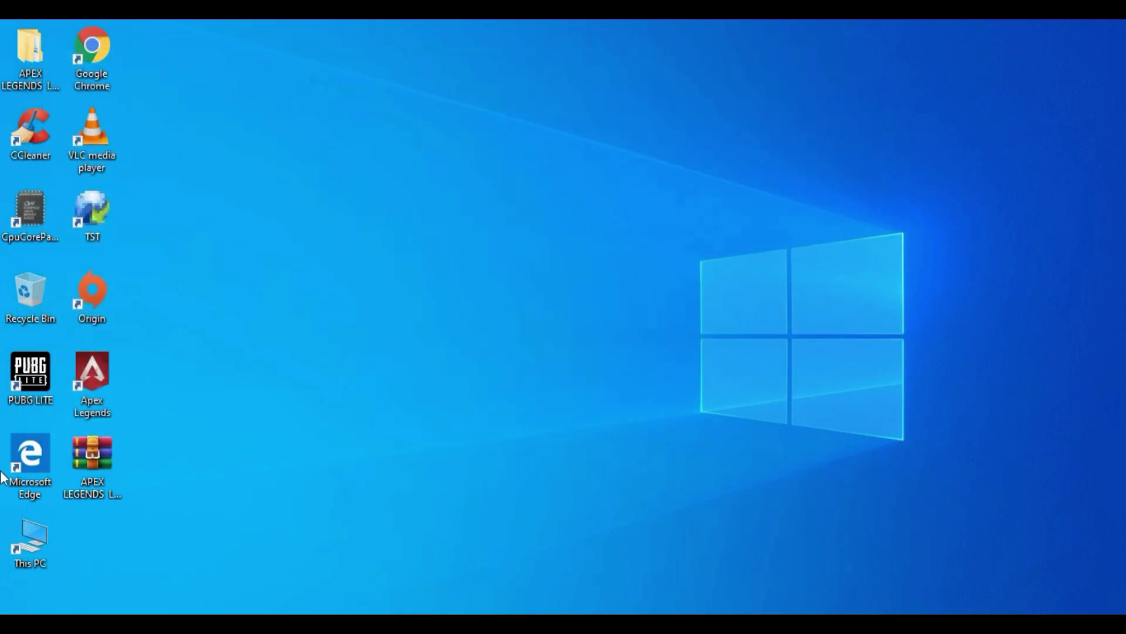
# Paste autoexec.cfg into the cfg folder of the Apex Legends install location, replacing the existing file, and close that window.
pyautogui.rightClick(77, 400)
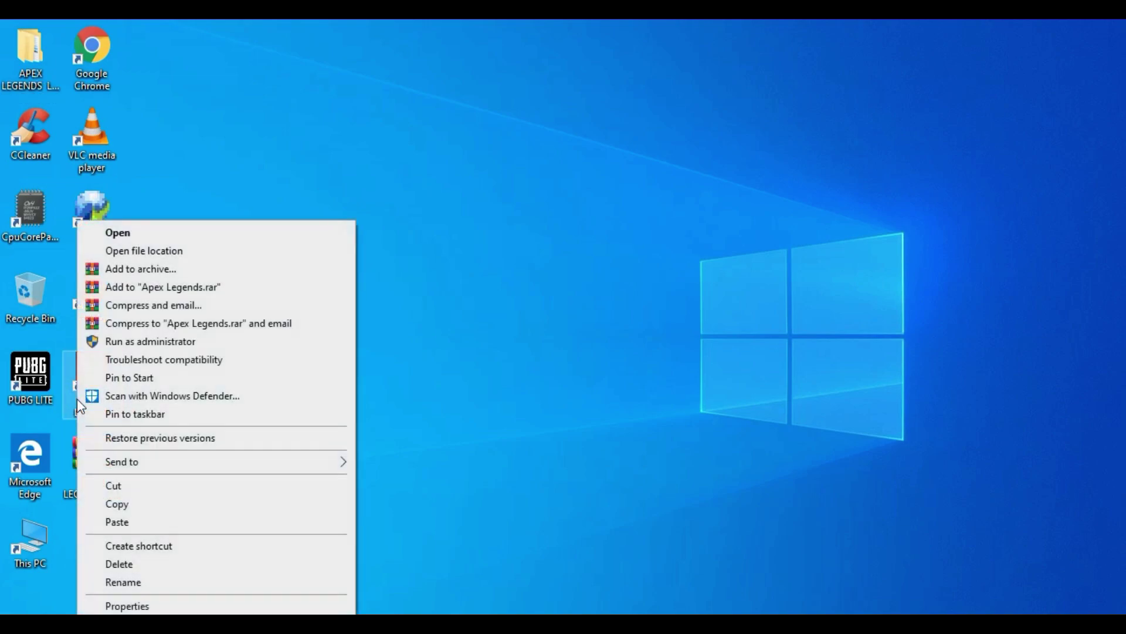
pyautogui.click(136, 251)
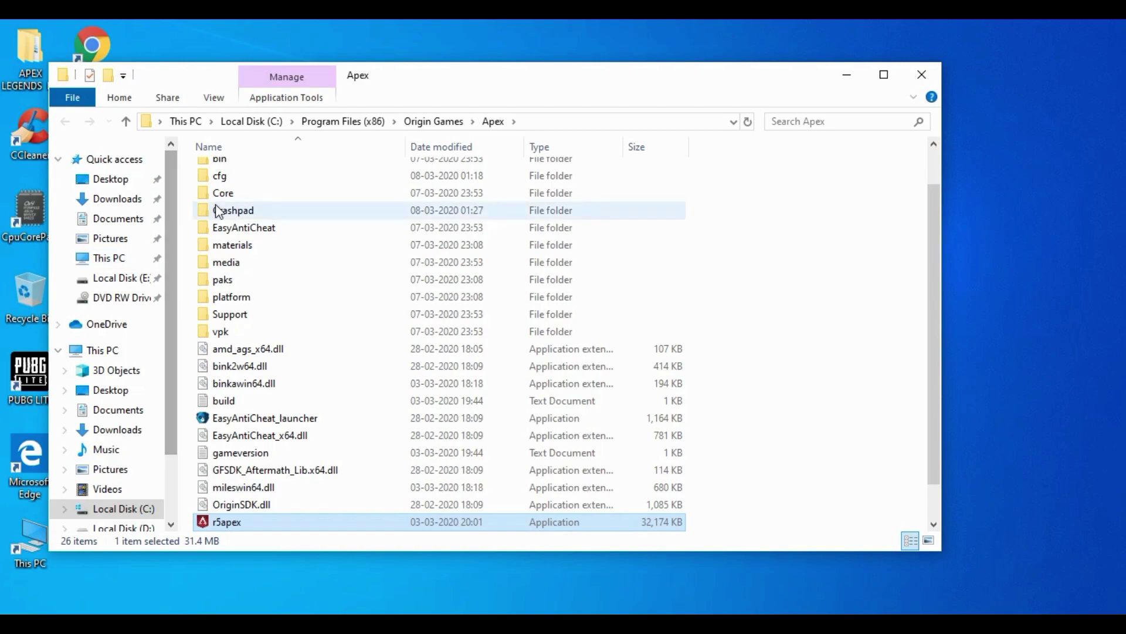
pyautogui.doubleClick(218, 176)
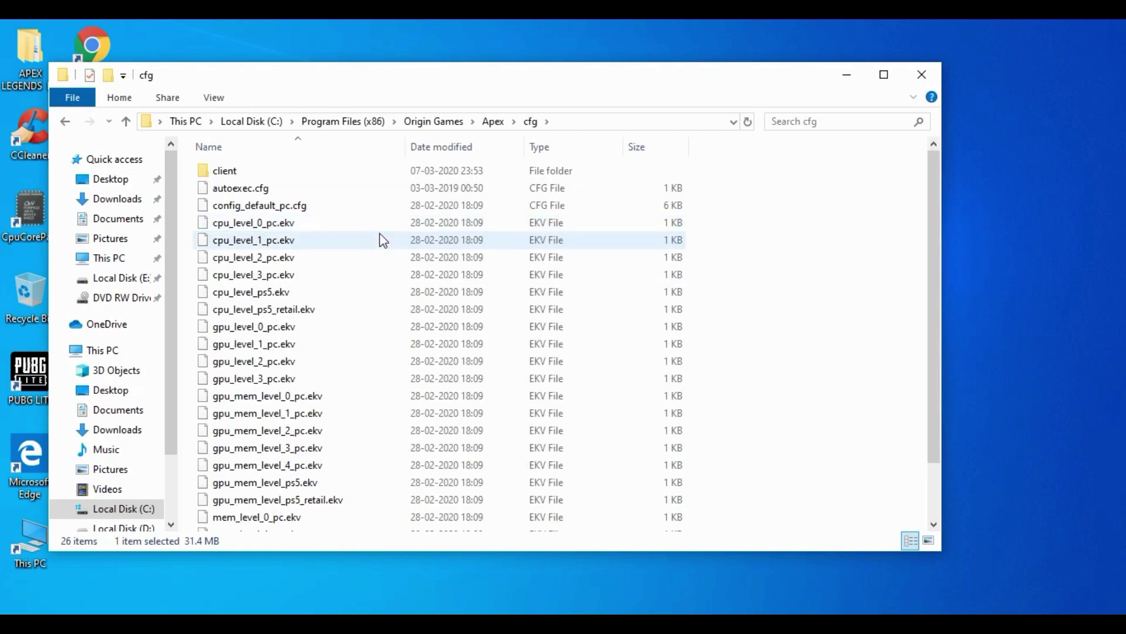
pyautogui.click(768, 253)
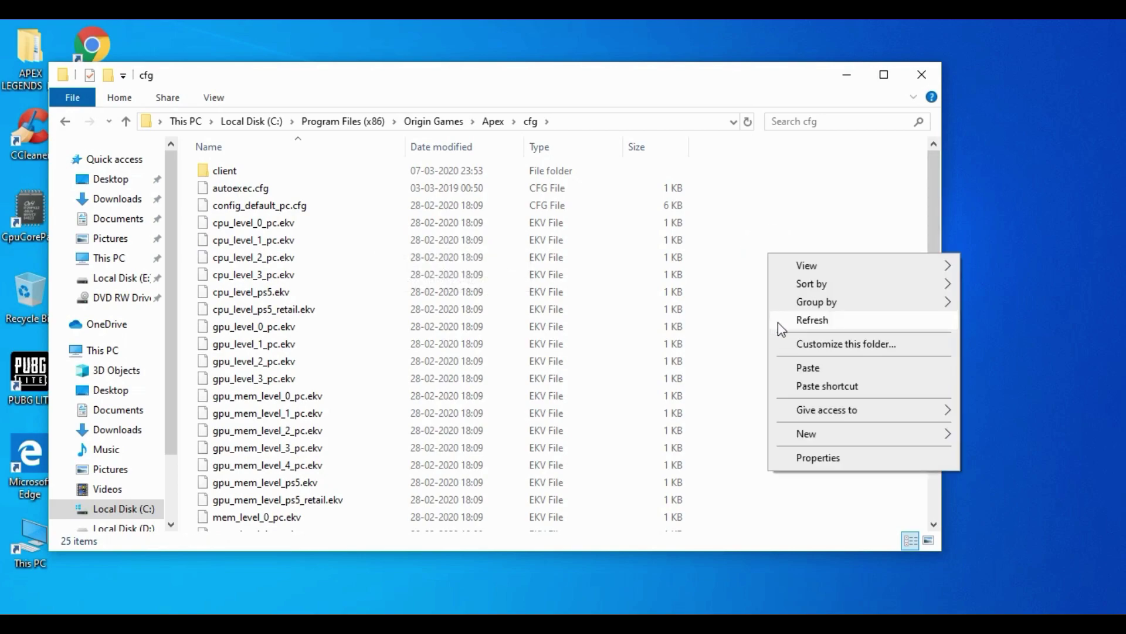
pyautogui.click(795, 370)
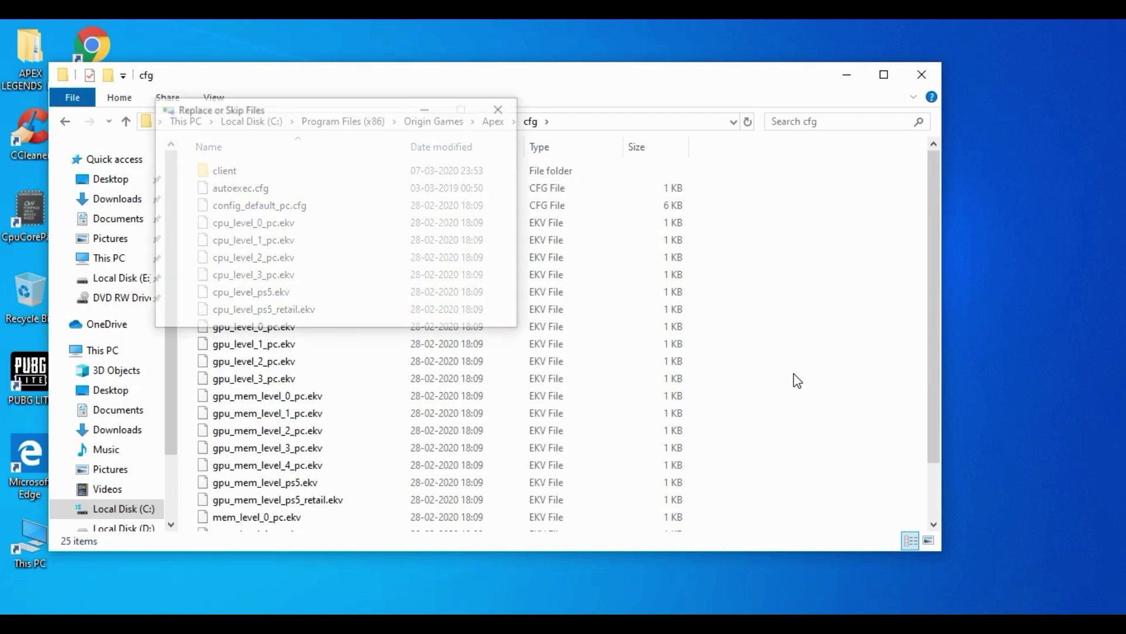
pyautogui.click(182, 191)
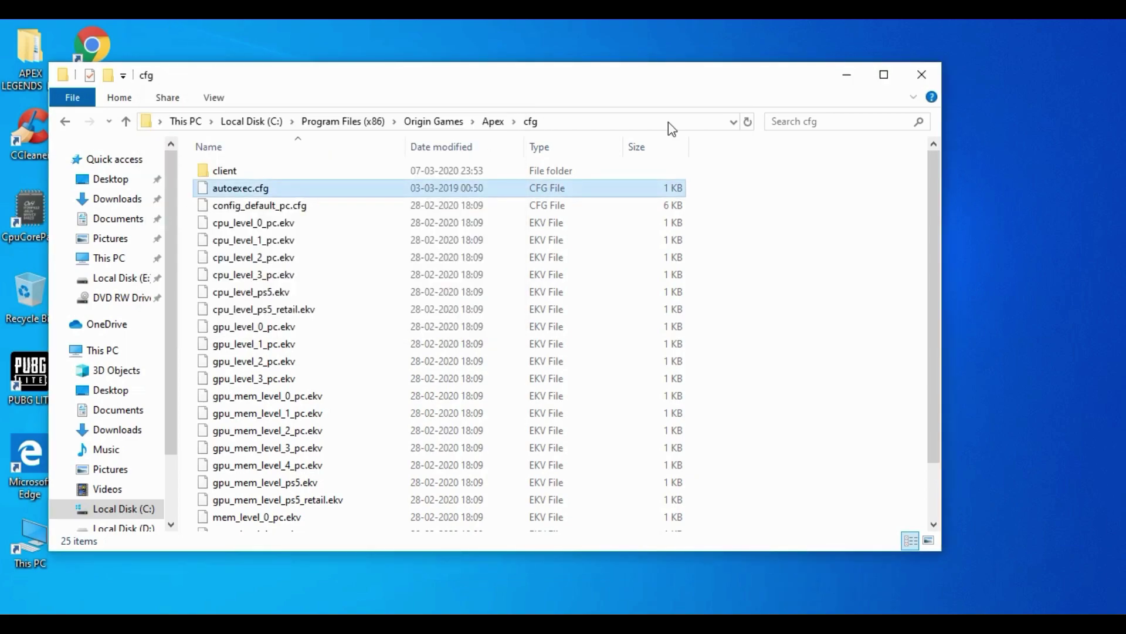
pyautogui.click(922, 75)
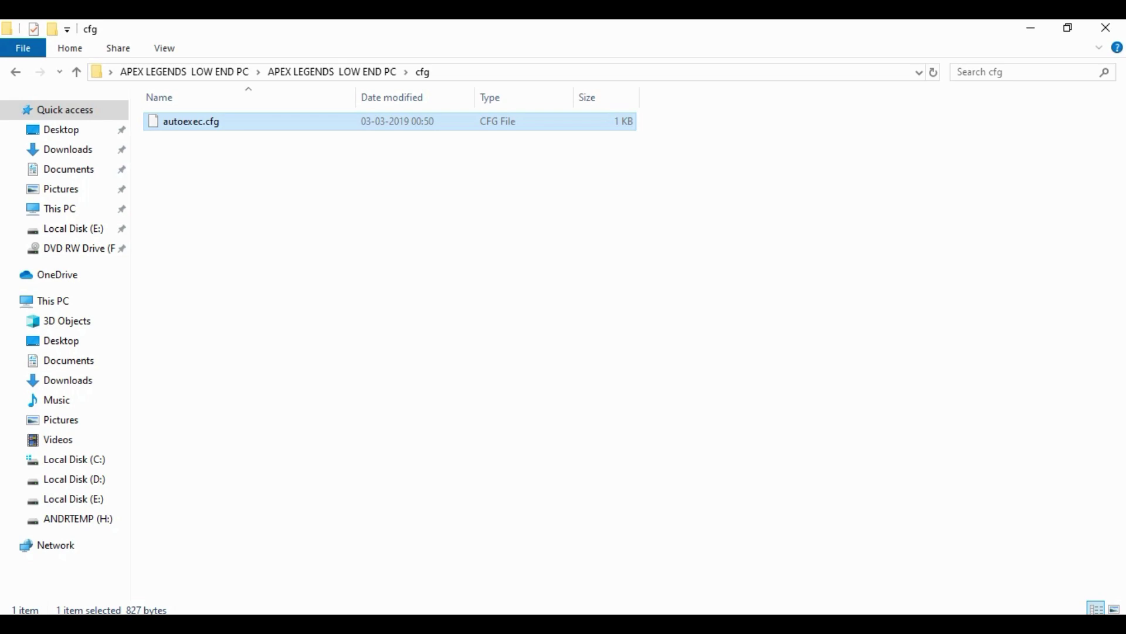
# Copy the videoconfig file from the Super Low > Local folder inside the downloaded Configs folder.
pyautogui.click(17, 76)
pyautogui.doubleClick(269, 173)
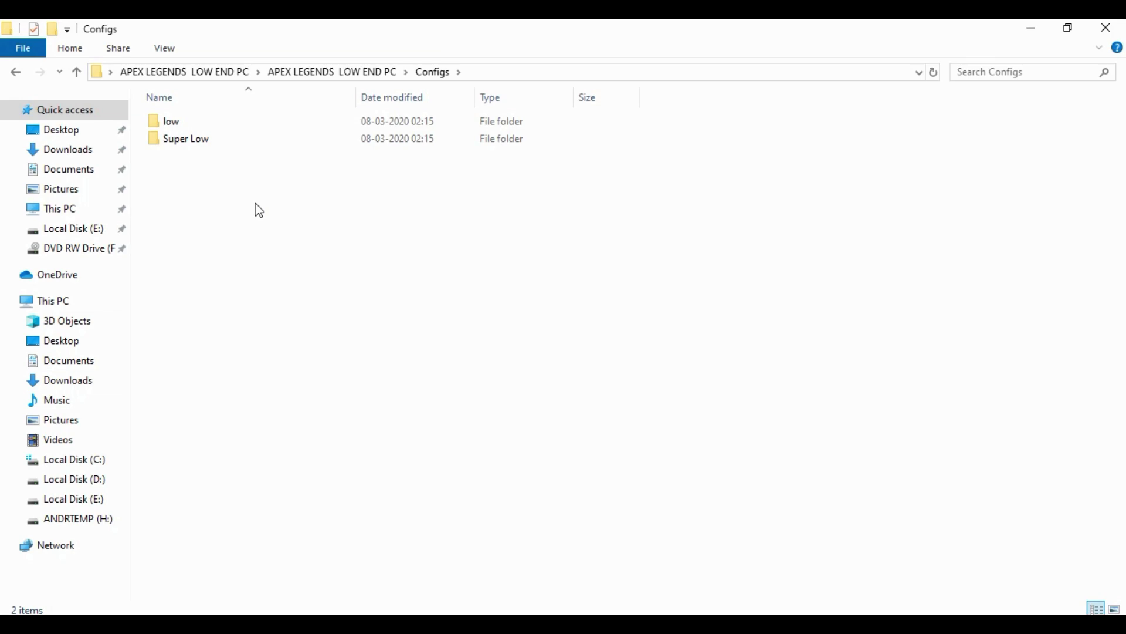
pyautogui.click(217, 121)
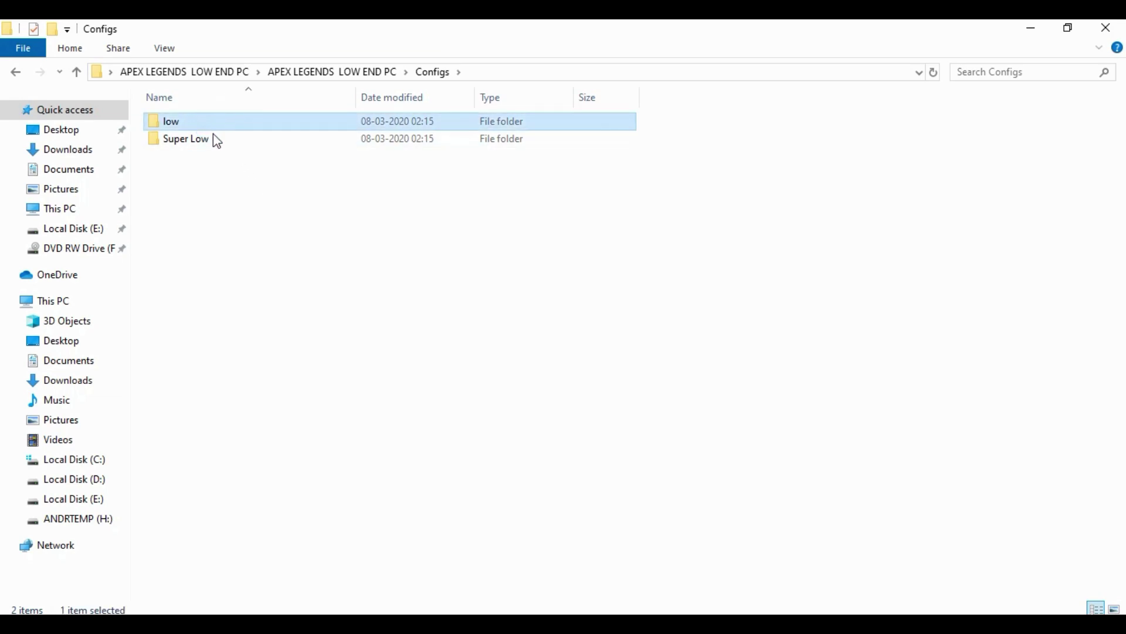
pyautogui.doubleClick(217, 141)
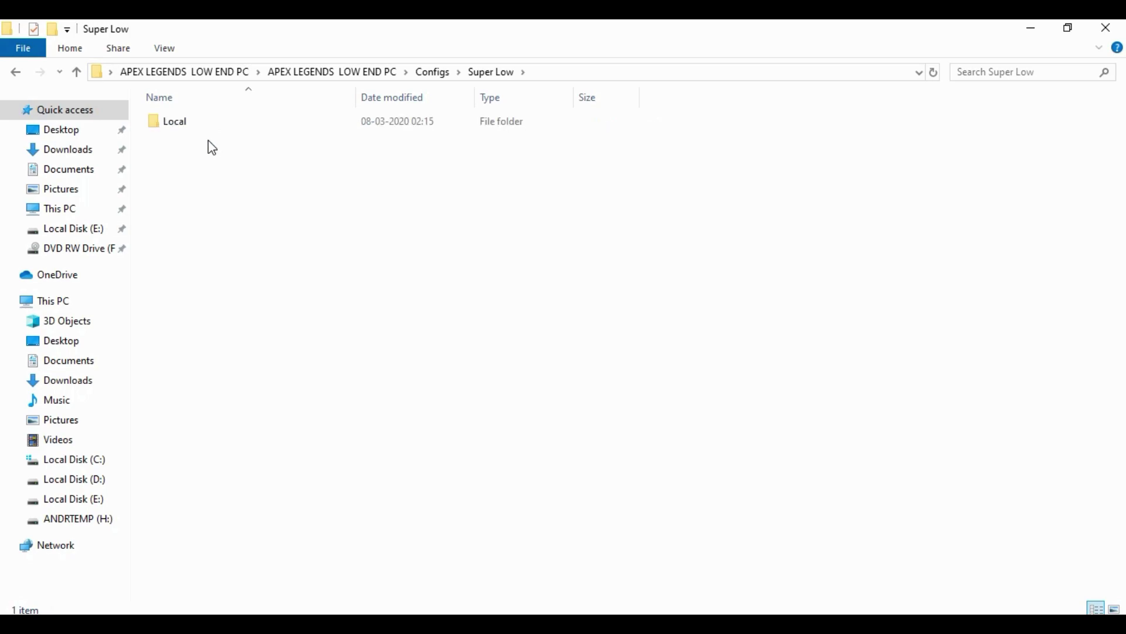
pyautogui.doubleClick(200, 123)
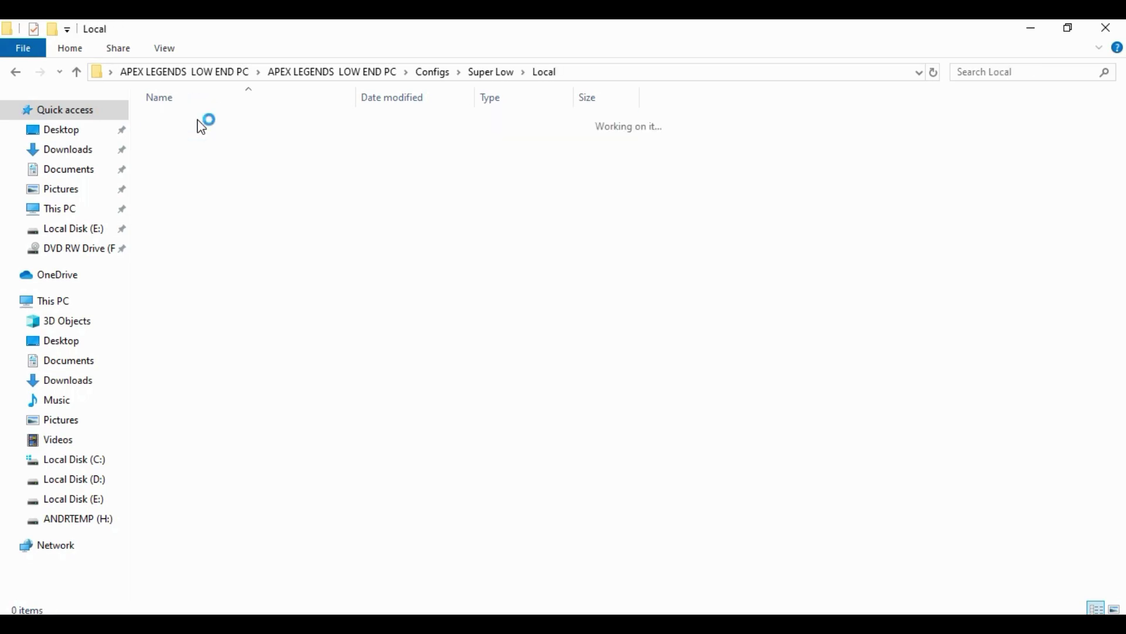
pyautogui.click(195, 122)
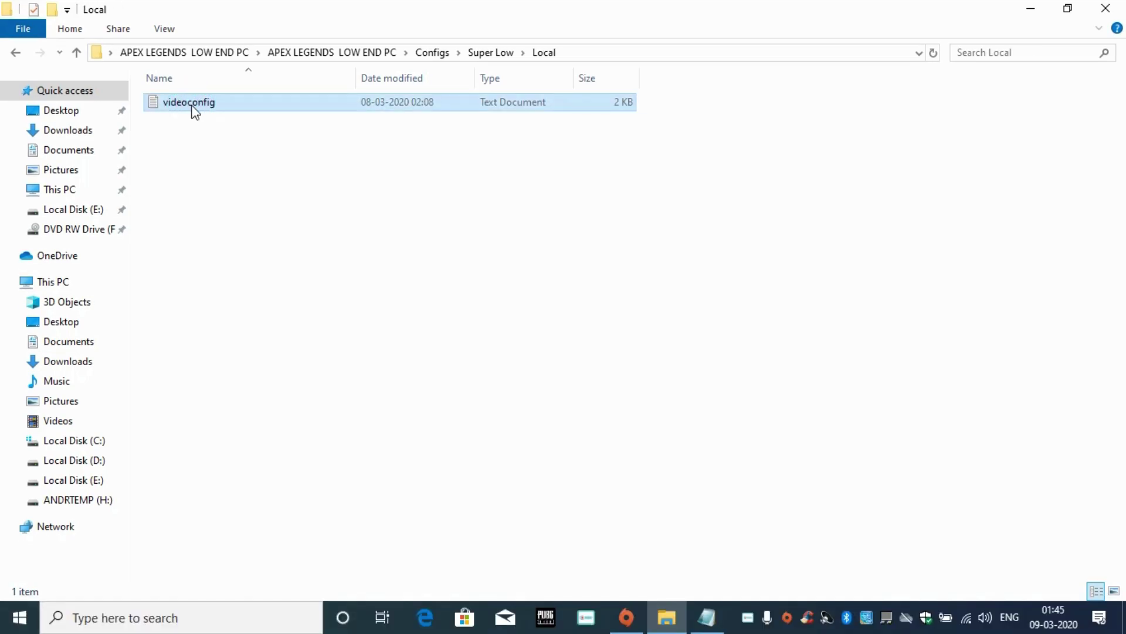
pyautogui.rightClick(195, 112)
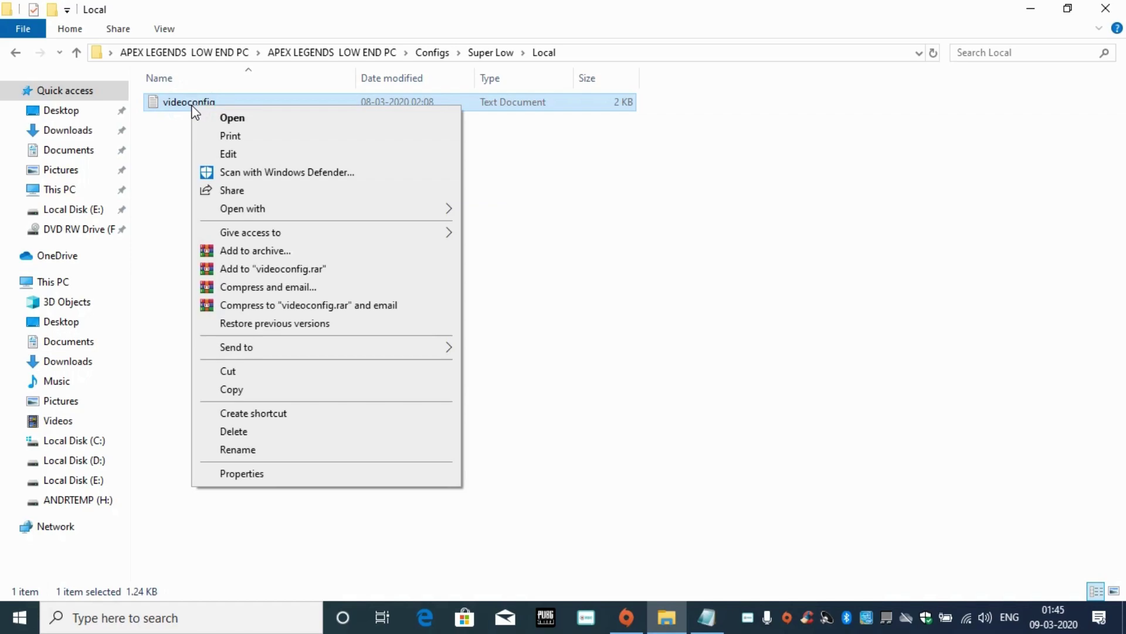
pyautogui.click(221, 390)
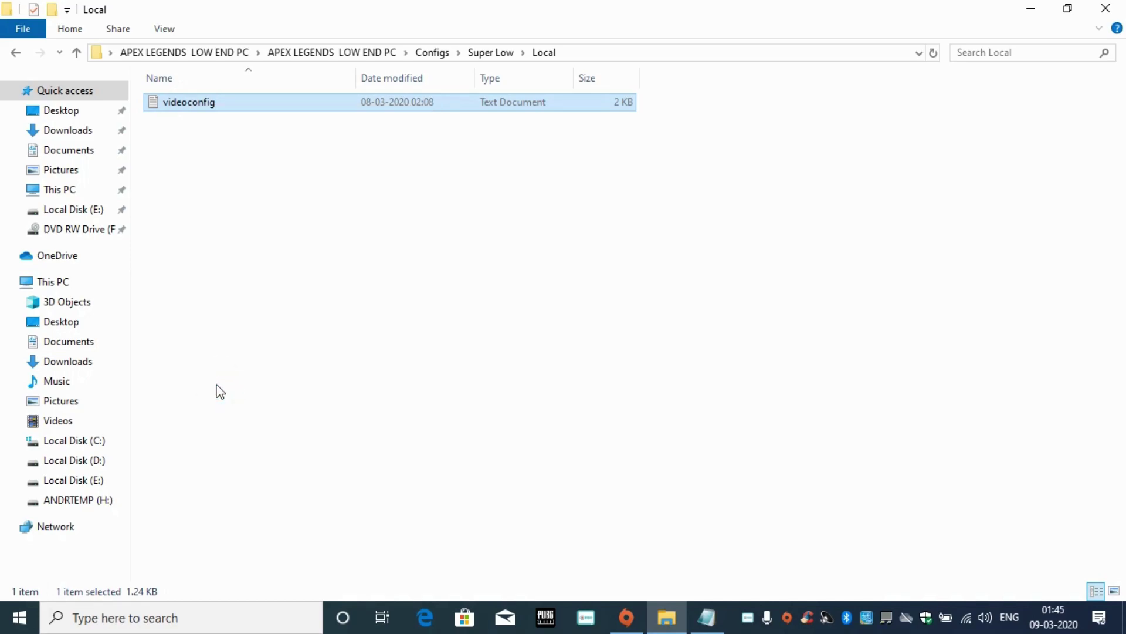
# Search Windows for %userprofile% and open the matching system folder.
pyautogui.click(153, 628)
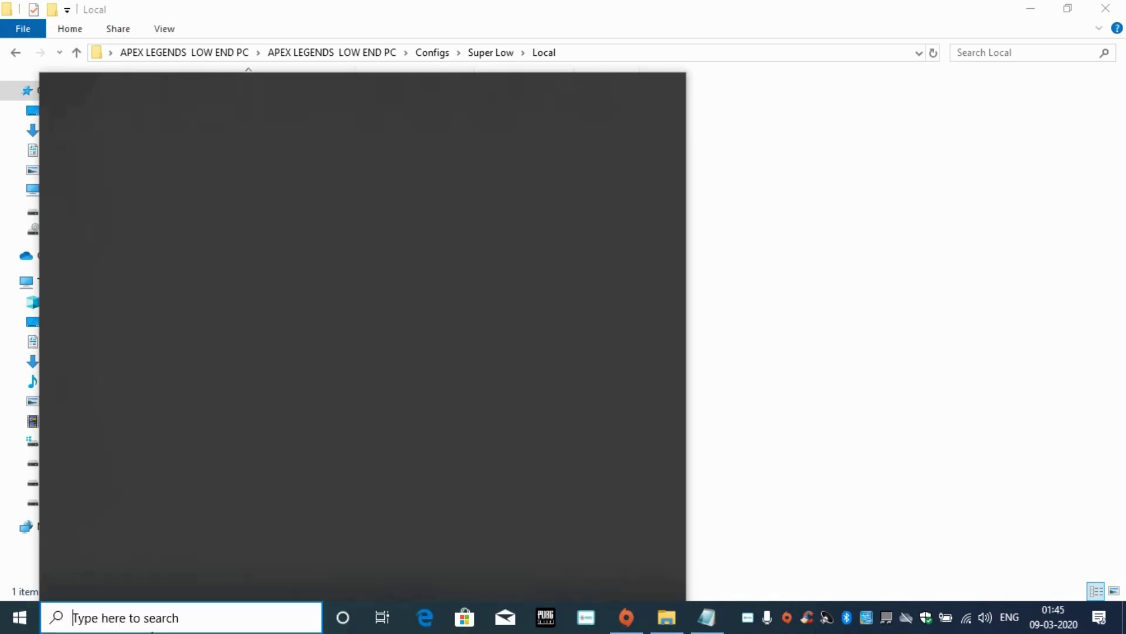
pyautogui.write('%')
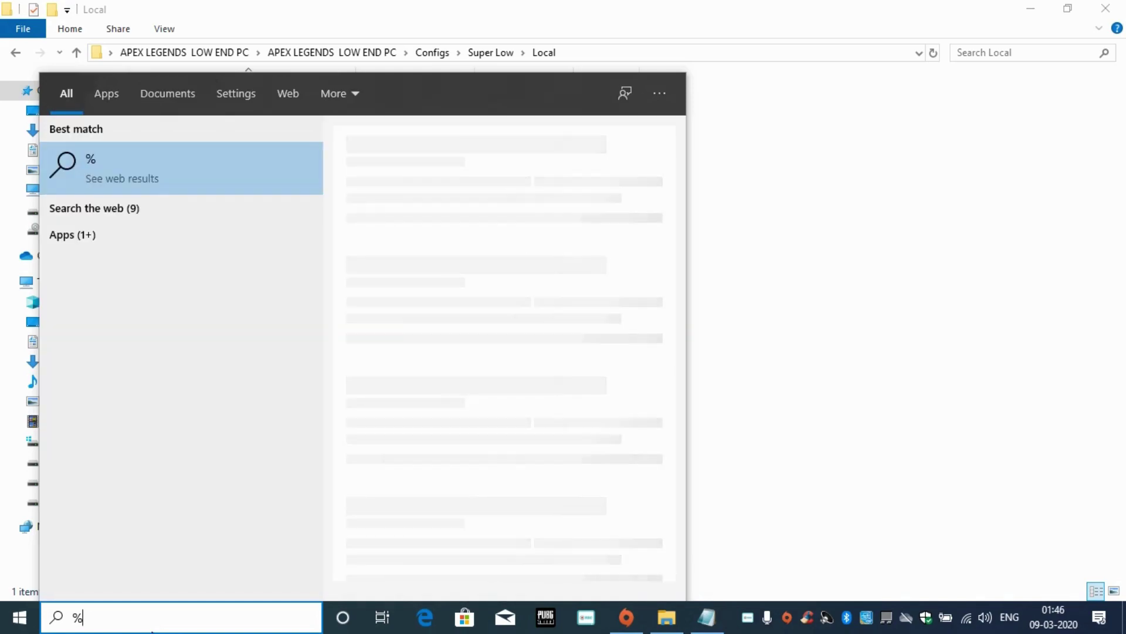
pyautogui.write('use')
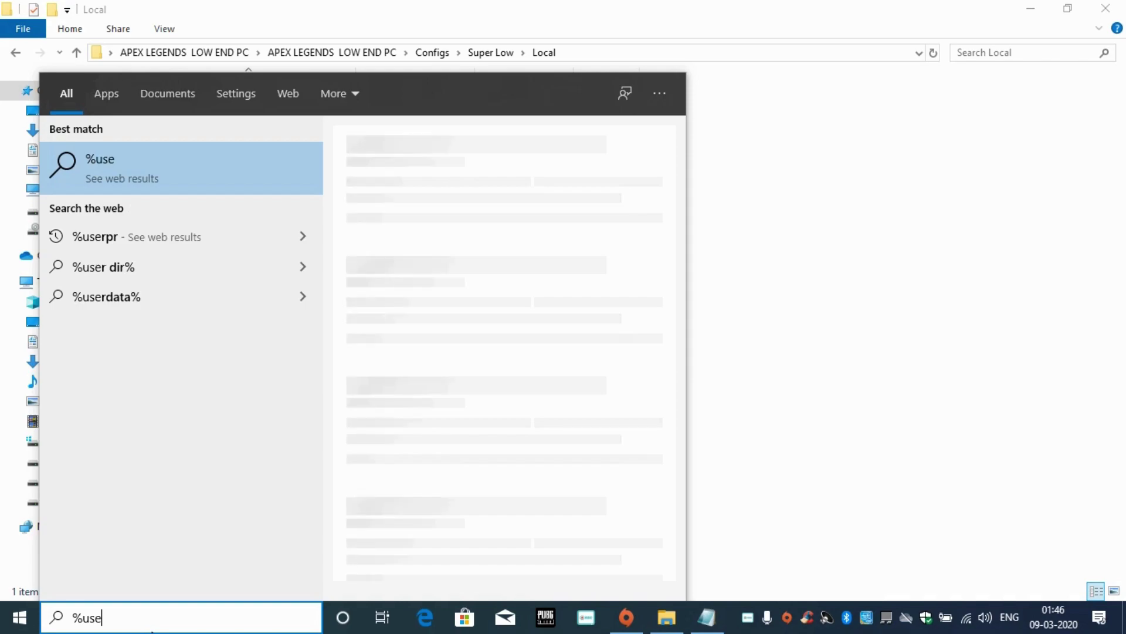
pyautogui.write('rr')
pyautogui.press('BackSpace')
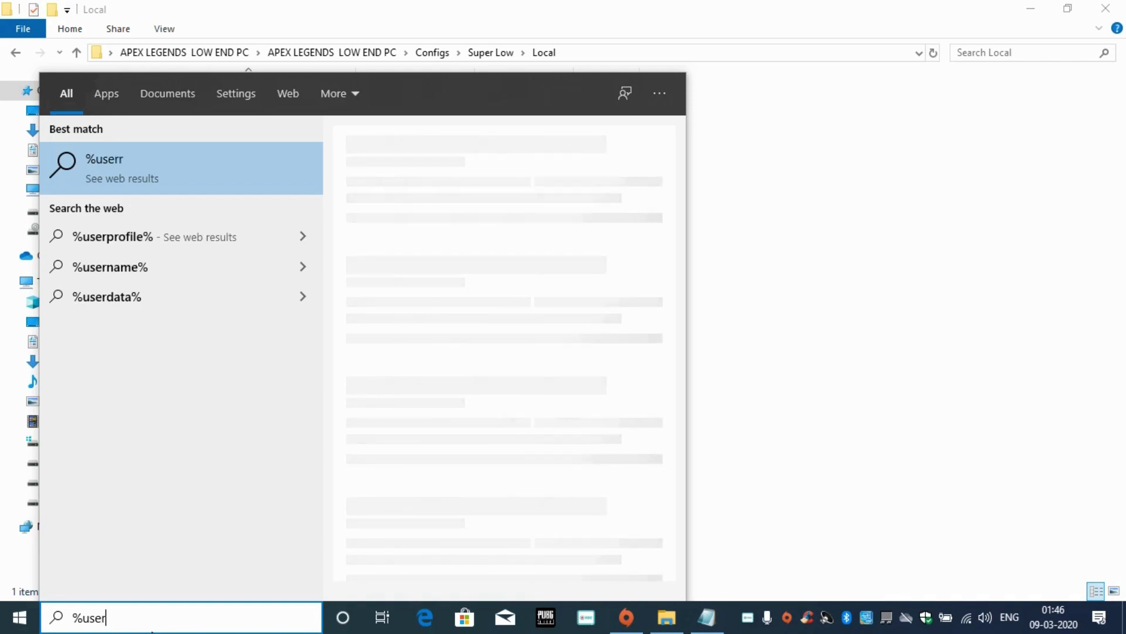
pyautogui.write('pro')
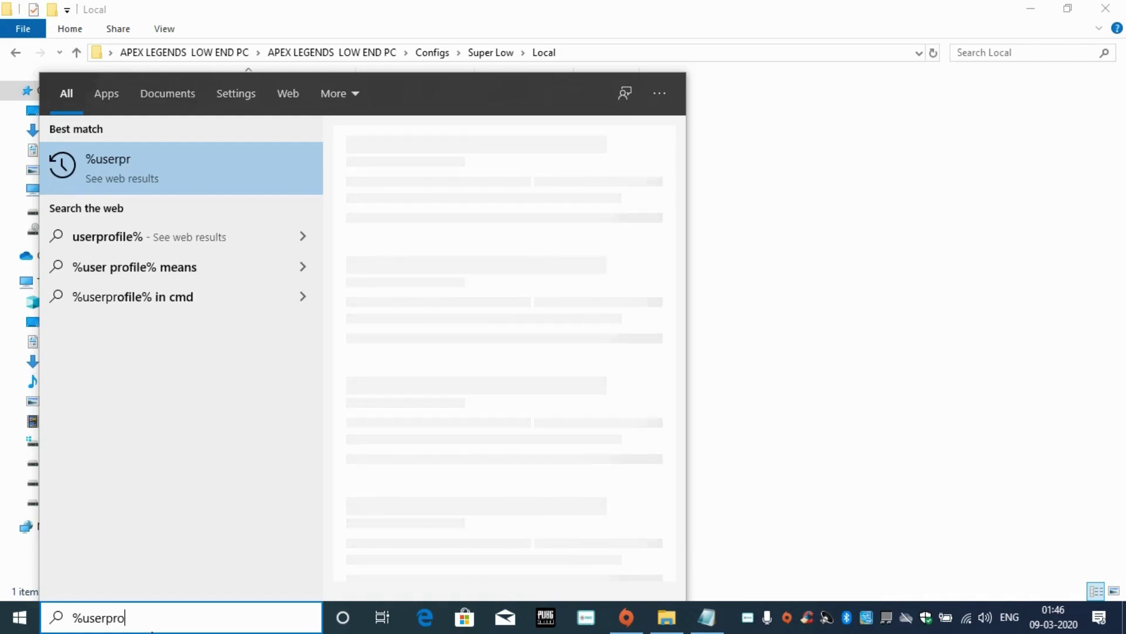
pyautogui.write('file')
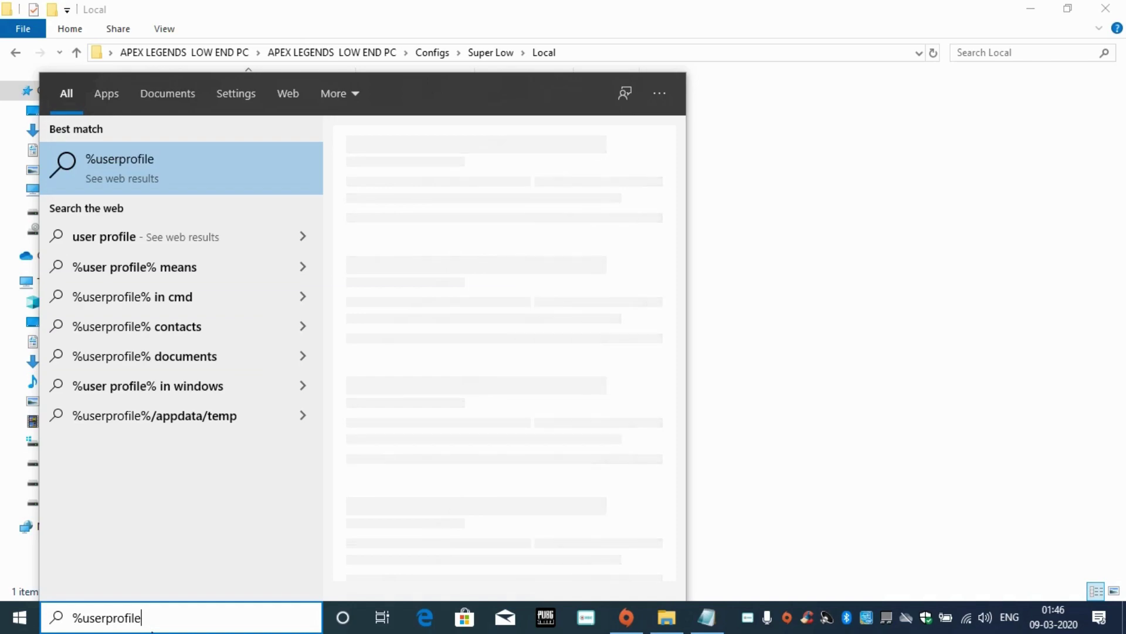
pyautogui.write('%')
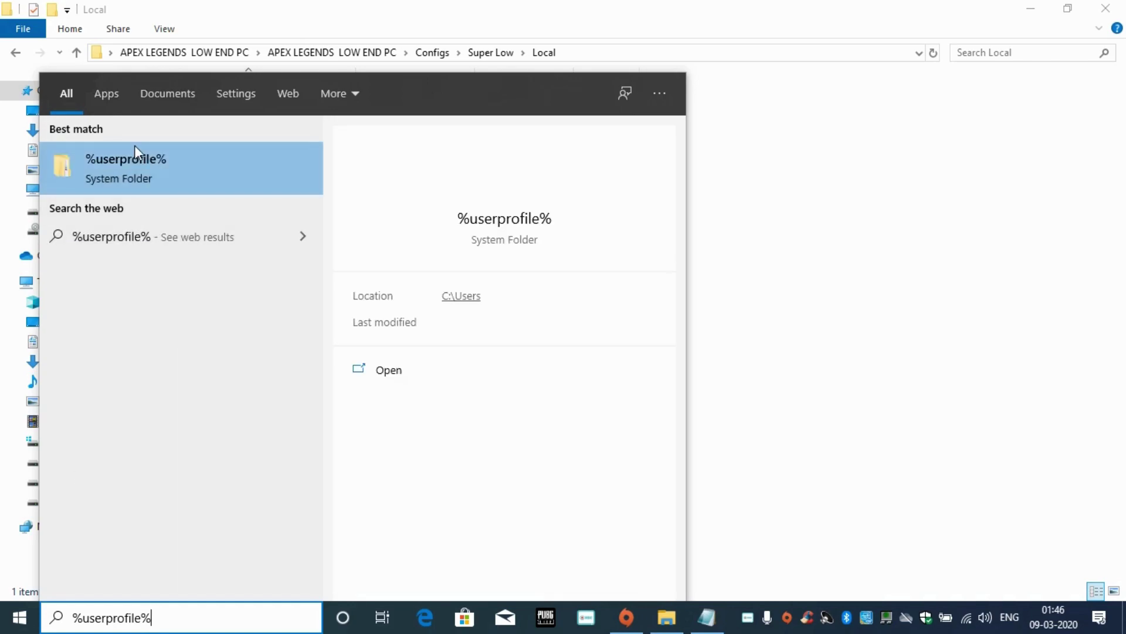
pyautogui.click(114, 167)
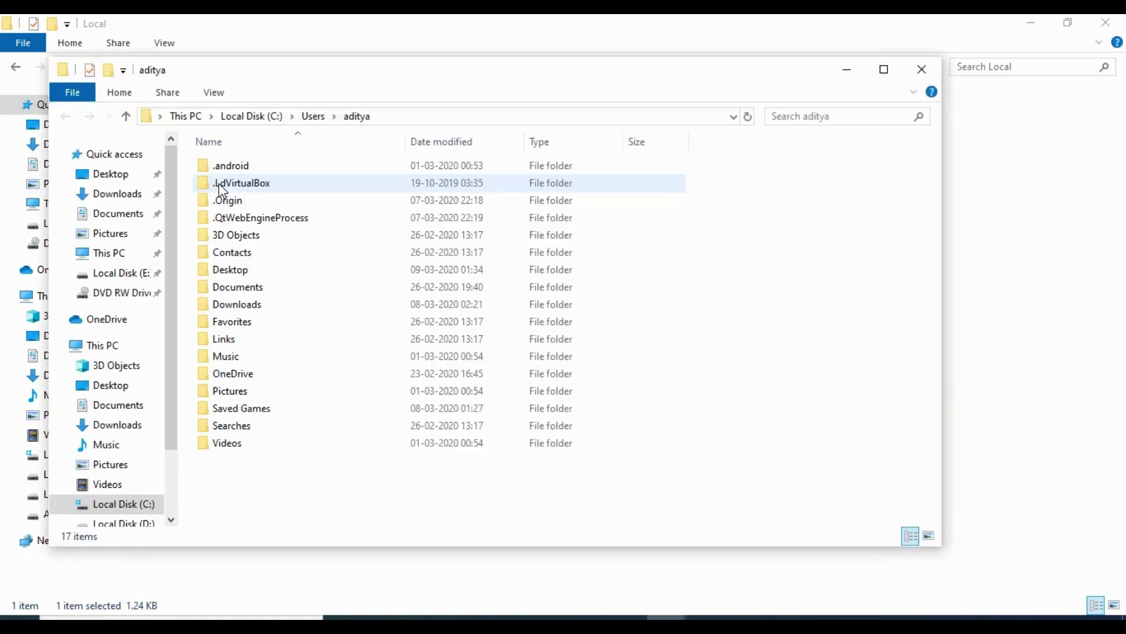
# Open the Apex local settings folder under Saved Games > Respawn > Apex > local in the user profile.
pyautogui.doubleClick(208, 418)
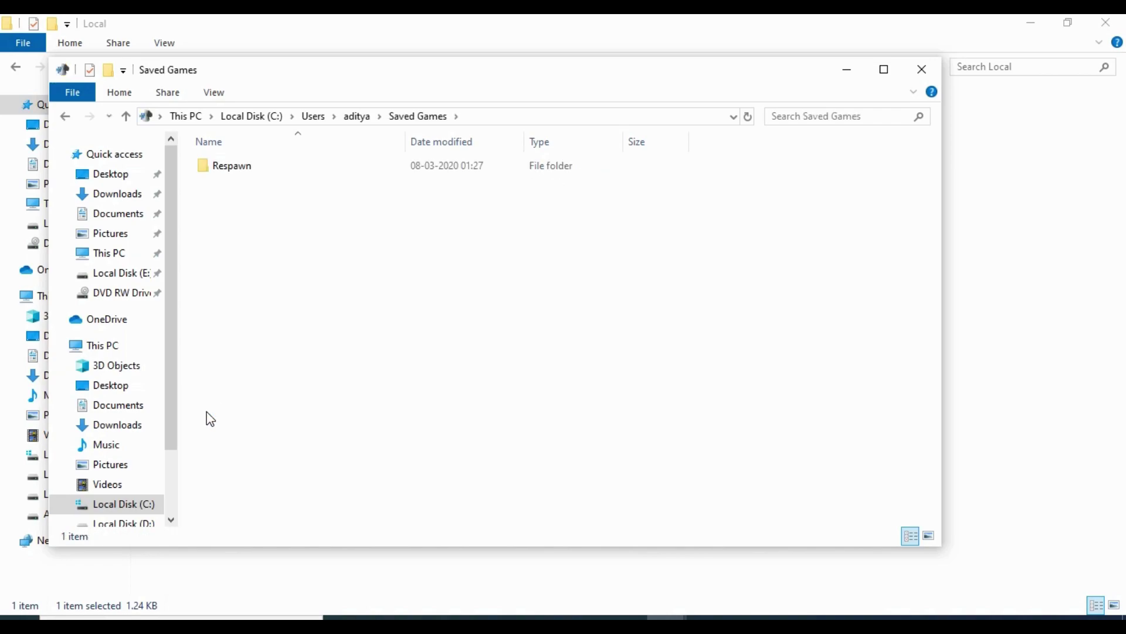
pyautogui.doubleClick(313, 168)
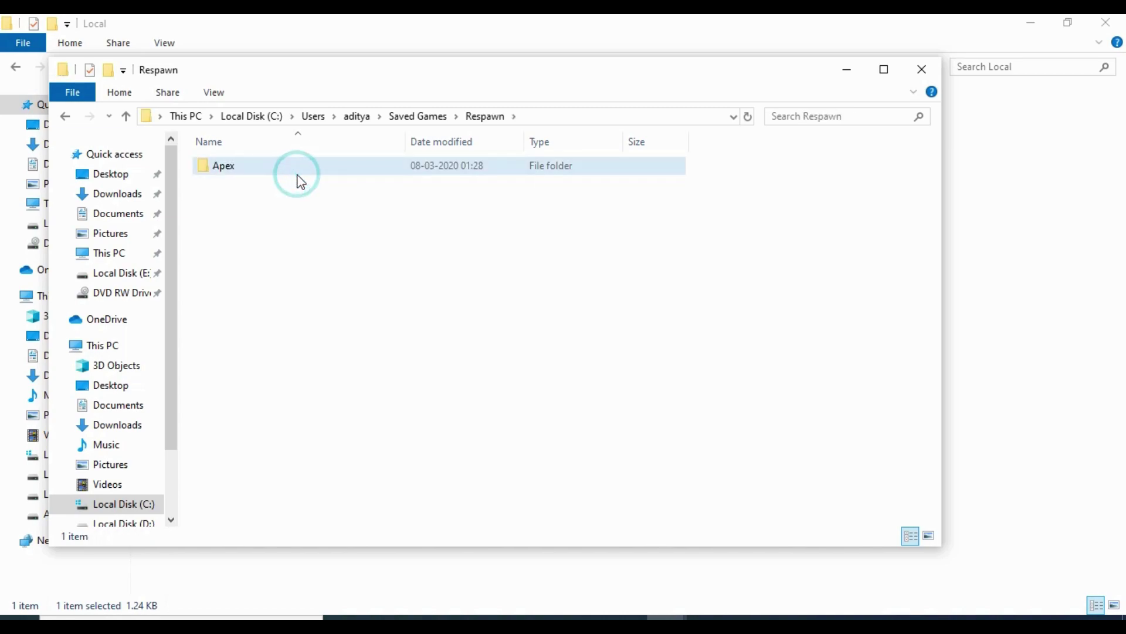
pyautogui.click(298, 173)
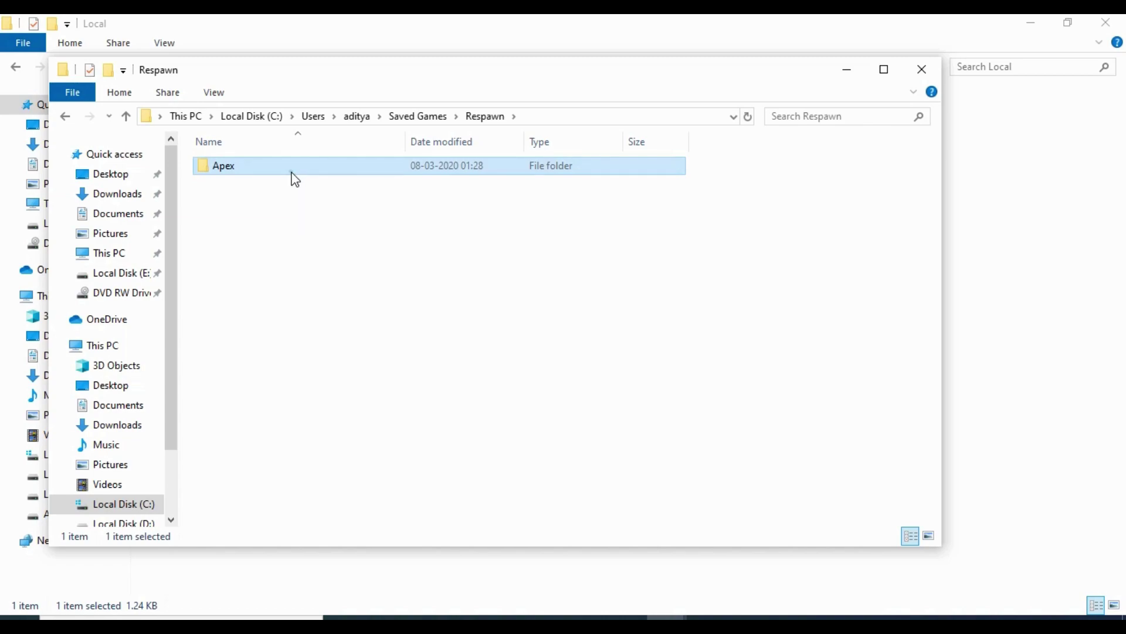
pyautogui.doubleClick(294, 178)
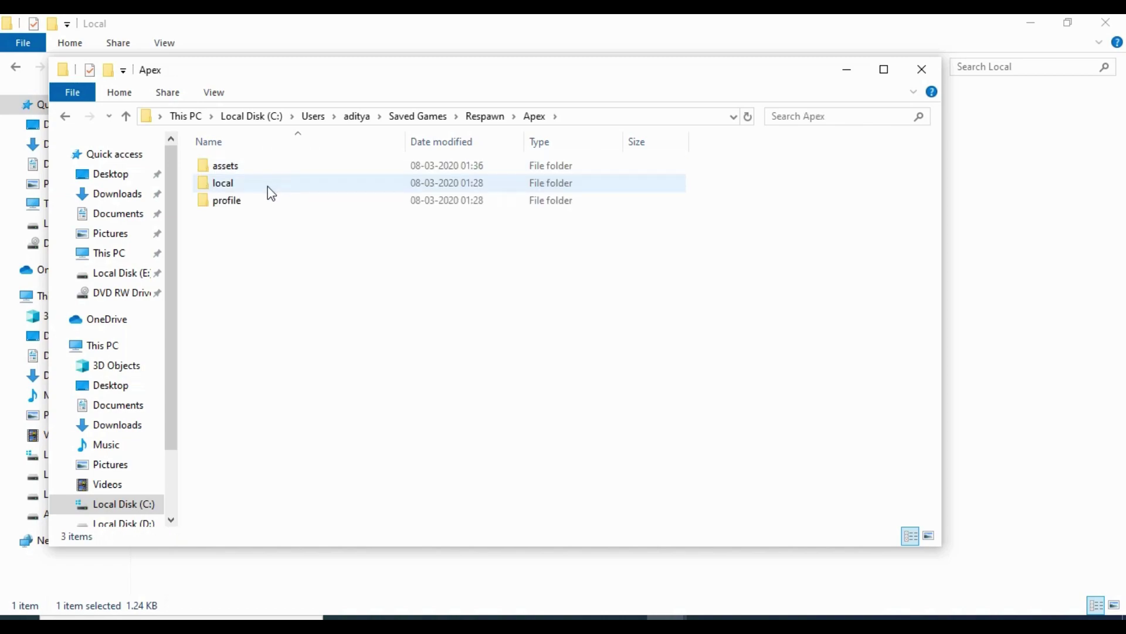
pyautogui.click(270, 194)
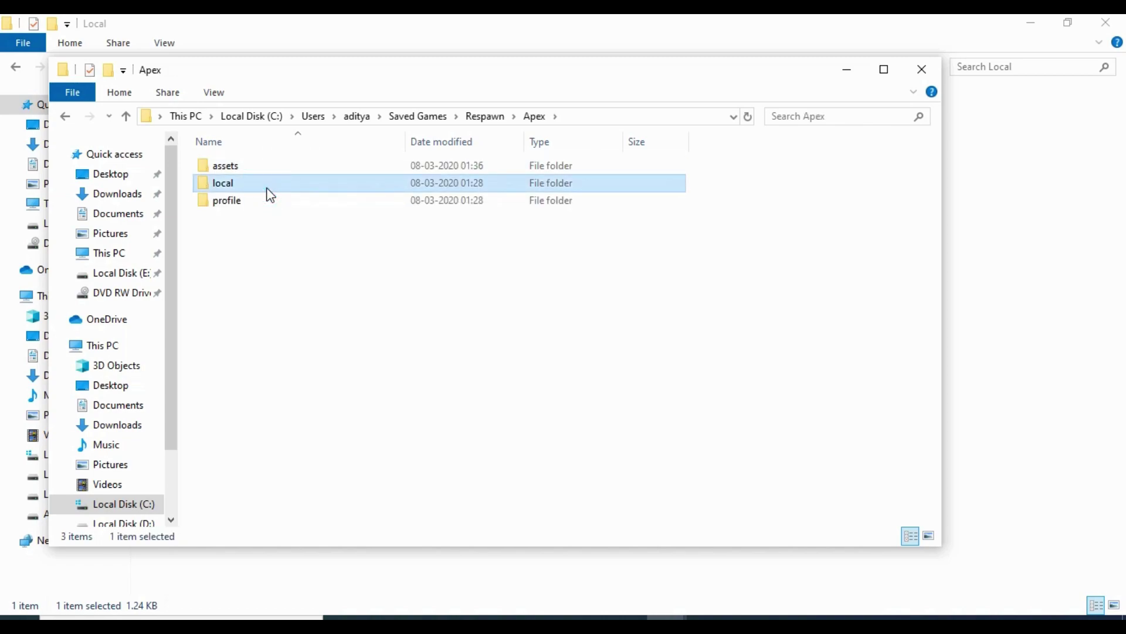
pyautogui.doubleClick(270, 193)
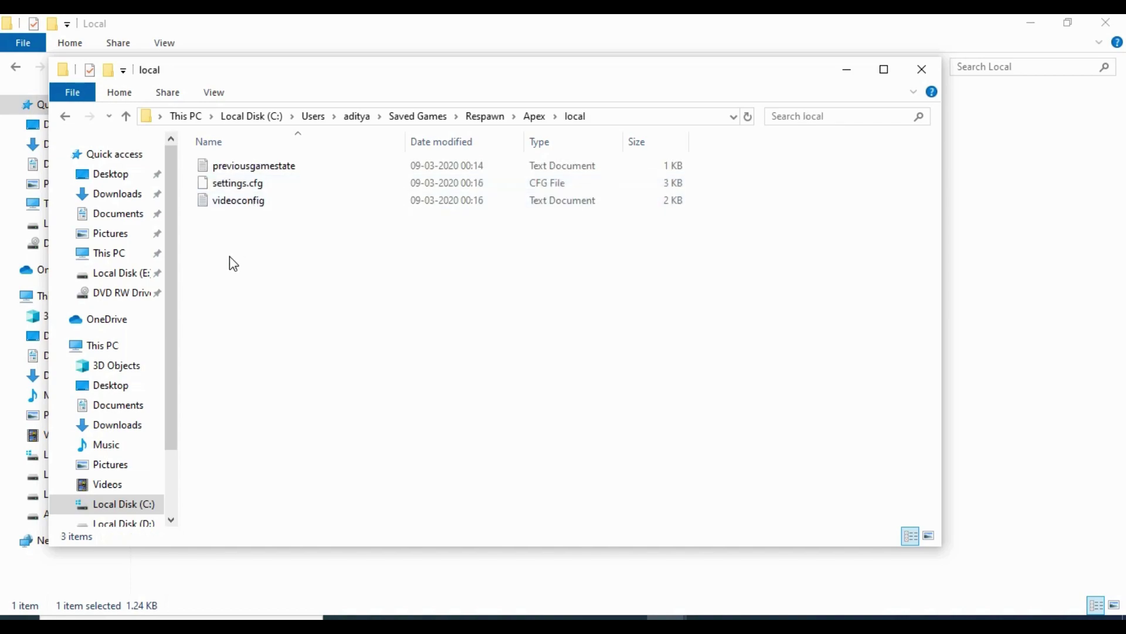
# Paste videoconfig into the Apex local folder, replacing the existing file.
pyautogui.rightClick(281, 391)
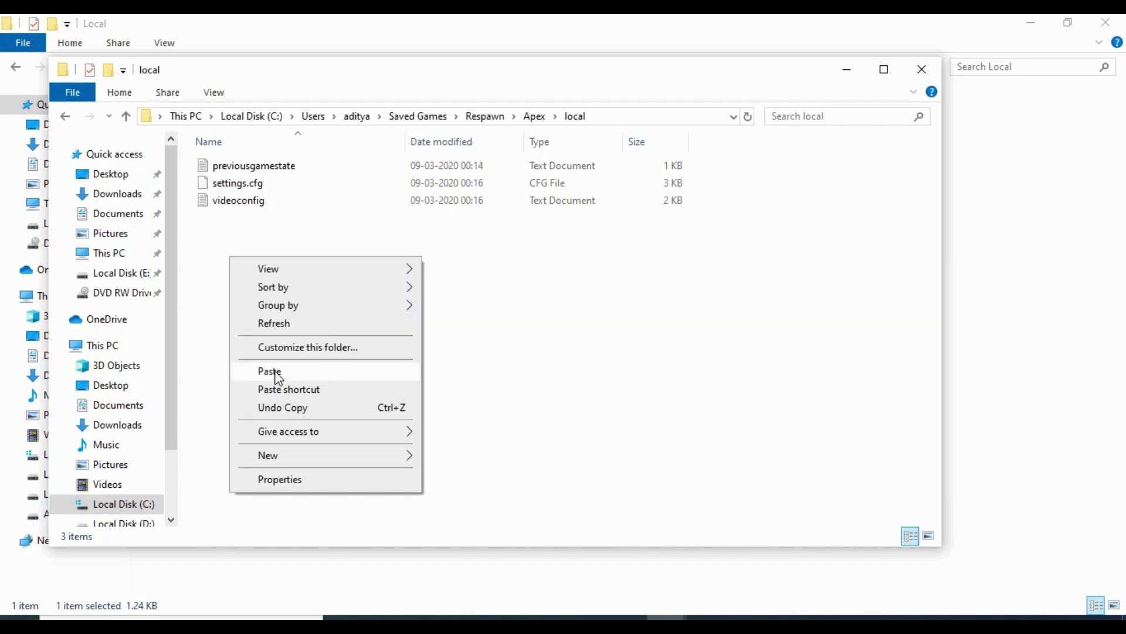
pyautogui.click(273, 371)
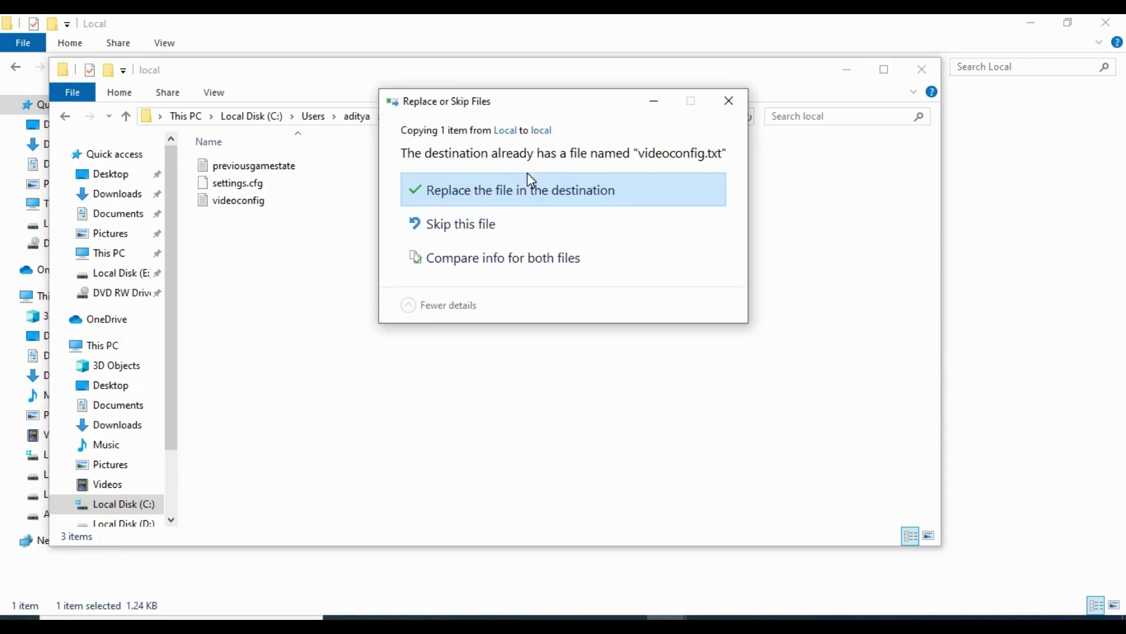
pyautogui.click(516, 193)
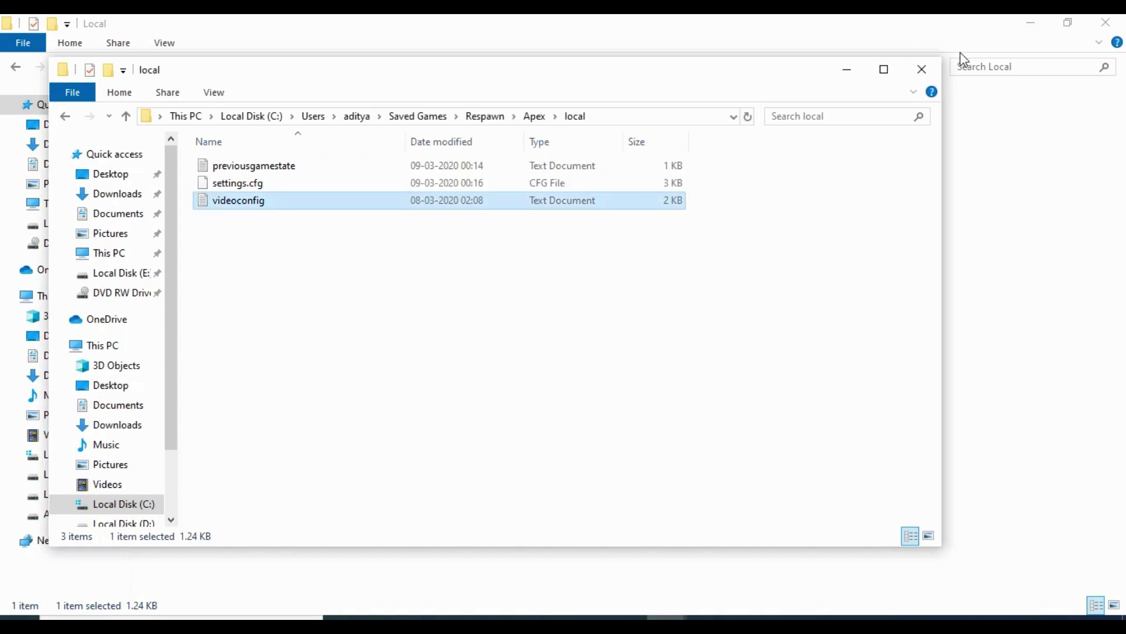
# Switch to Apex Legends and continue past the Season 4 title screen.
pyautogui.click(193, 250)
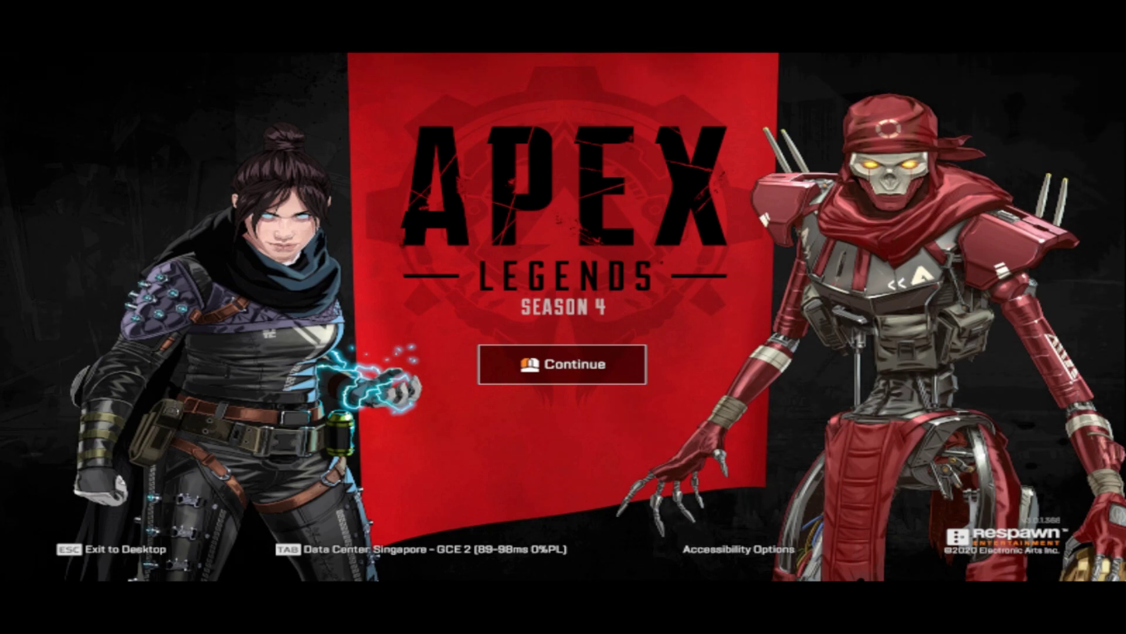
pyautogui.click(546, 360)
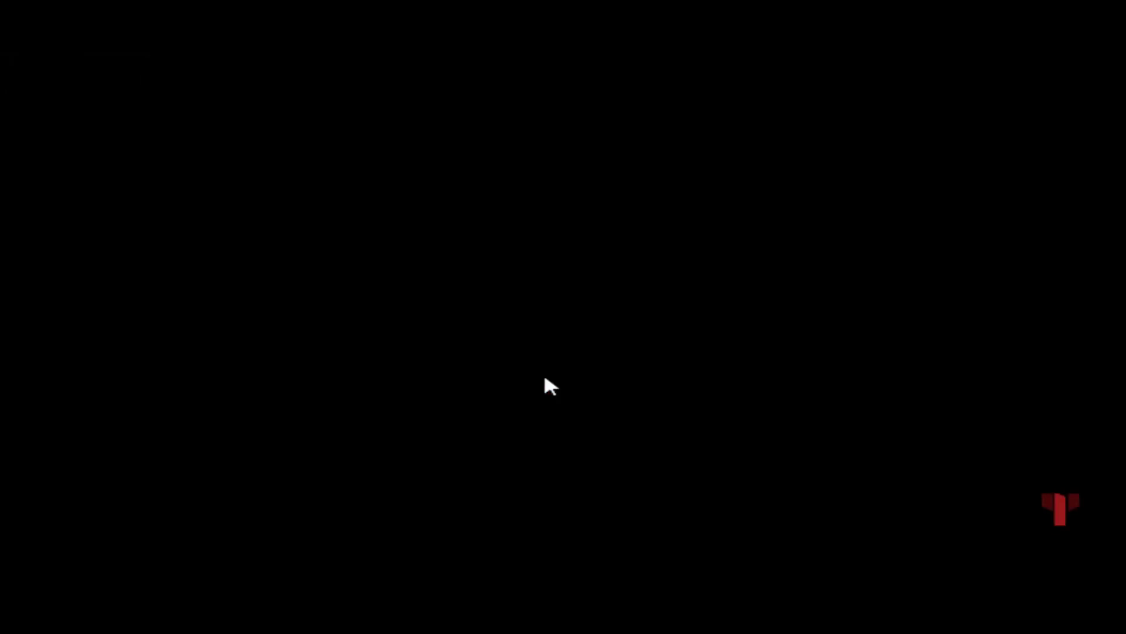